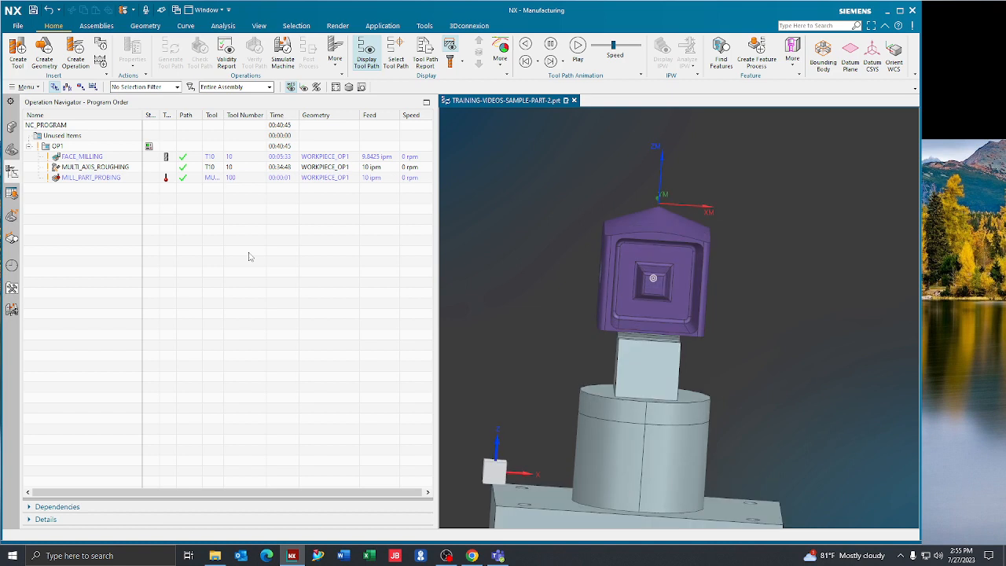
- Create a mill_multi-axis Variable Guiding Curves operation in program OP1 using tool T12 (1/4 BALL ENDMILL) and geometry WORKPIECE_OP1
click(75, 59)
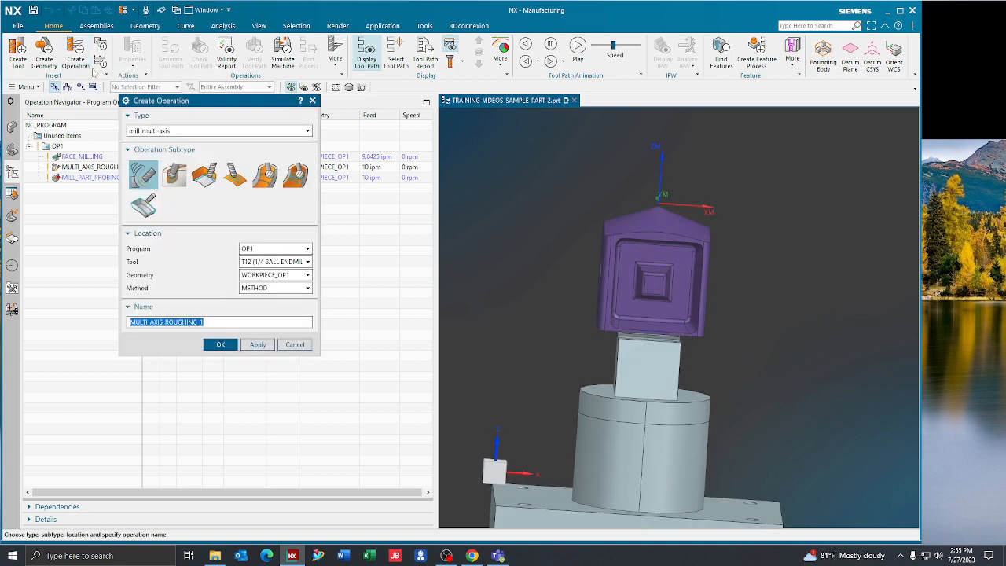
click(157, 132)
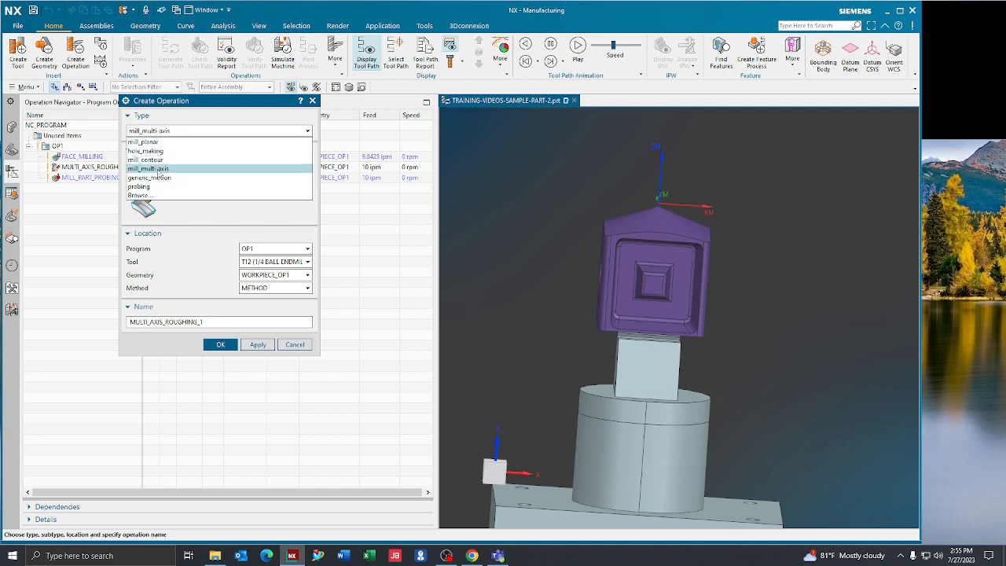
click(160, 169)
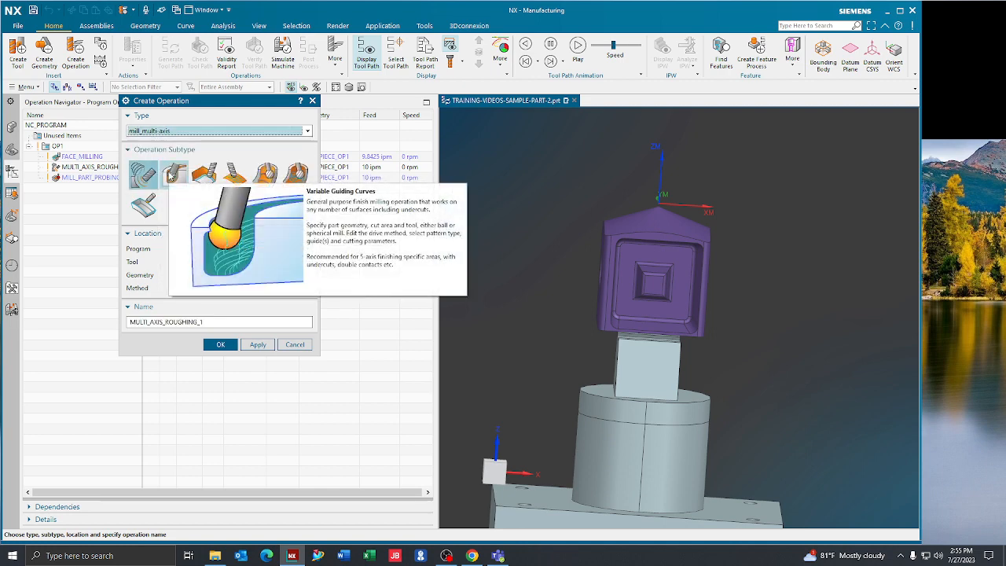
click(176, 174)
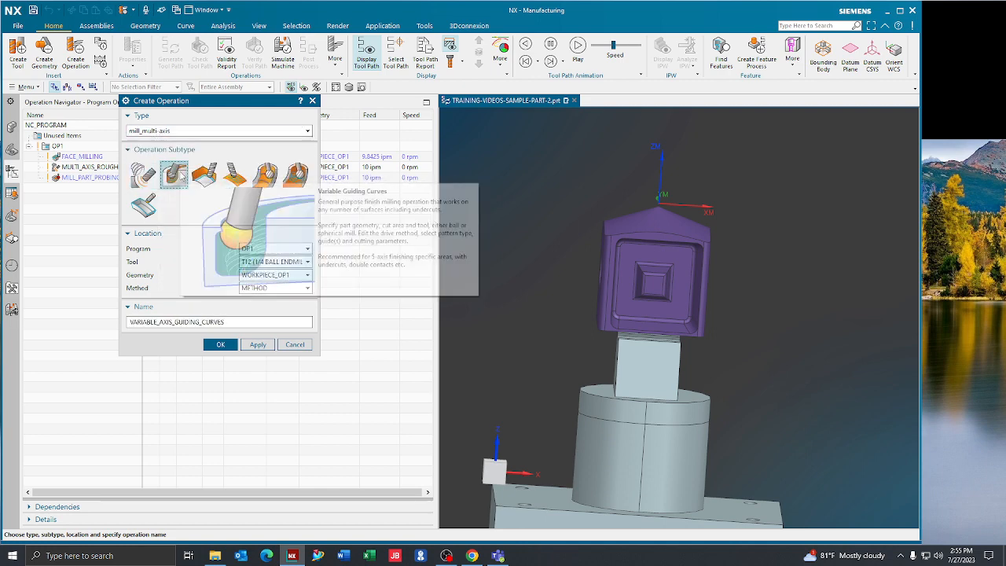
click(260, 261)
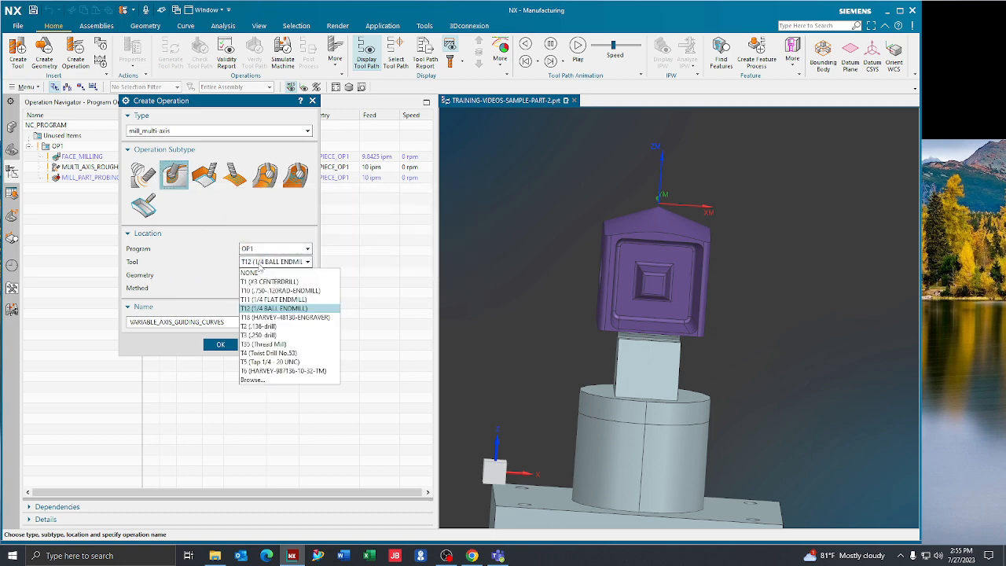
click(293, 311)
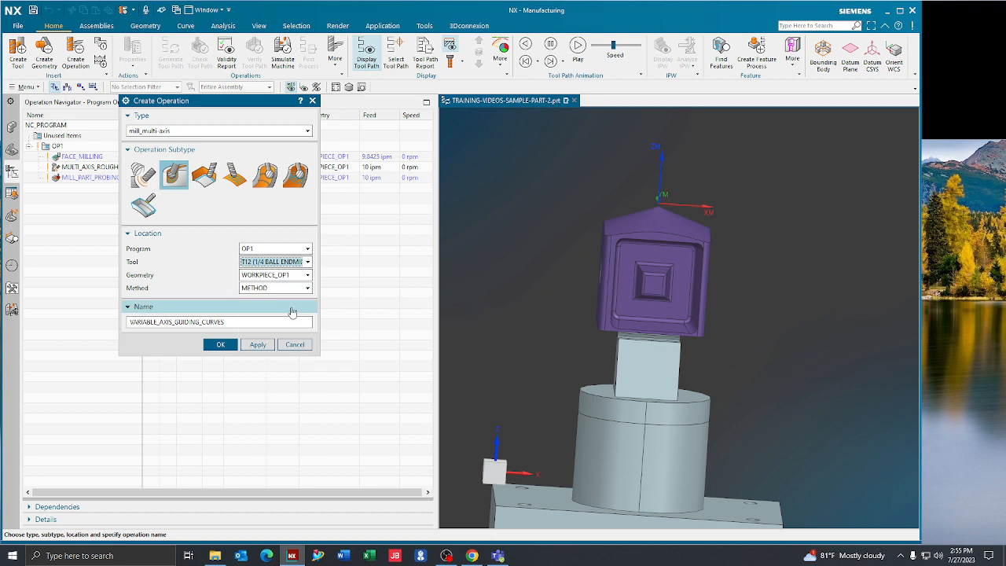
click(220, 346)
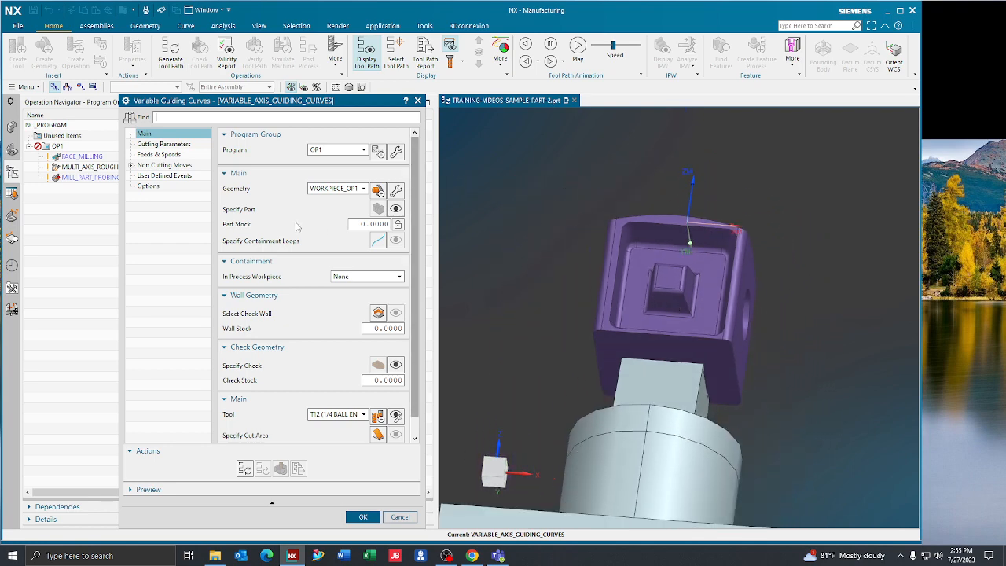
- Start the cut area selection with the pocket's upper wall, the adjoining corner faces, and the floor fillets along the upper and left sides
scroll(299, 228, down, 1)
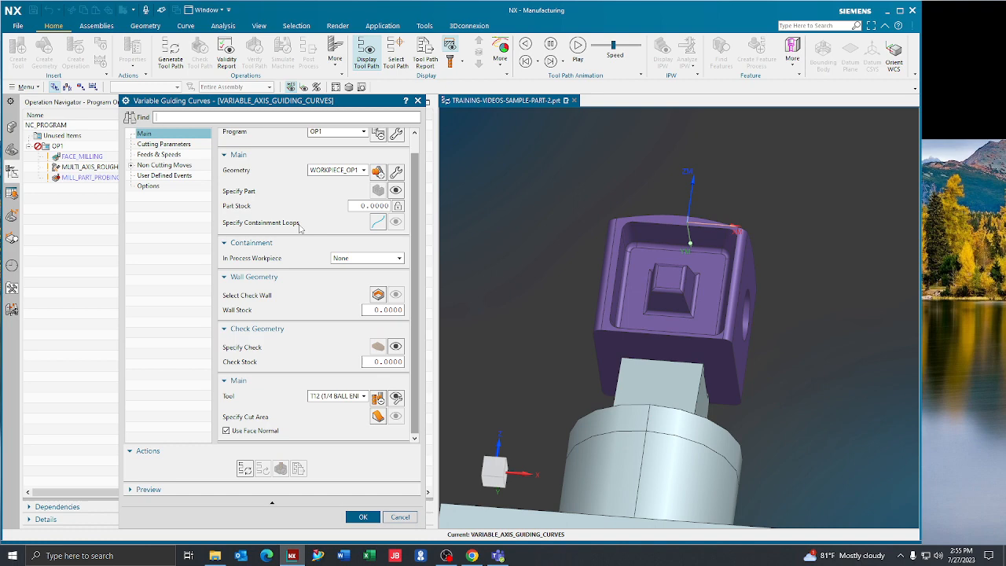
click(378, 416)
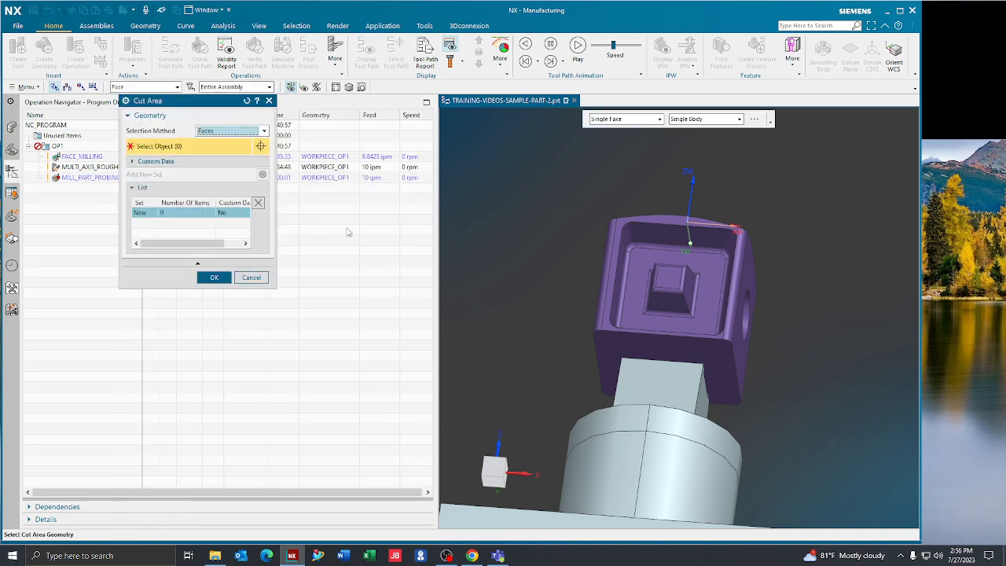
scroll(588, 210, down, 4)
click(586, 210)
click(542, 215)
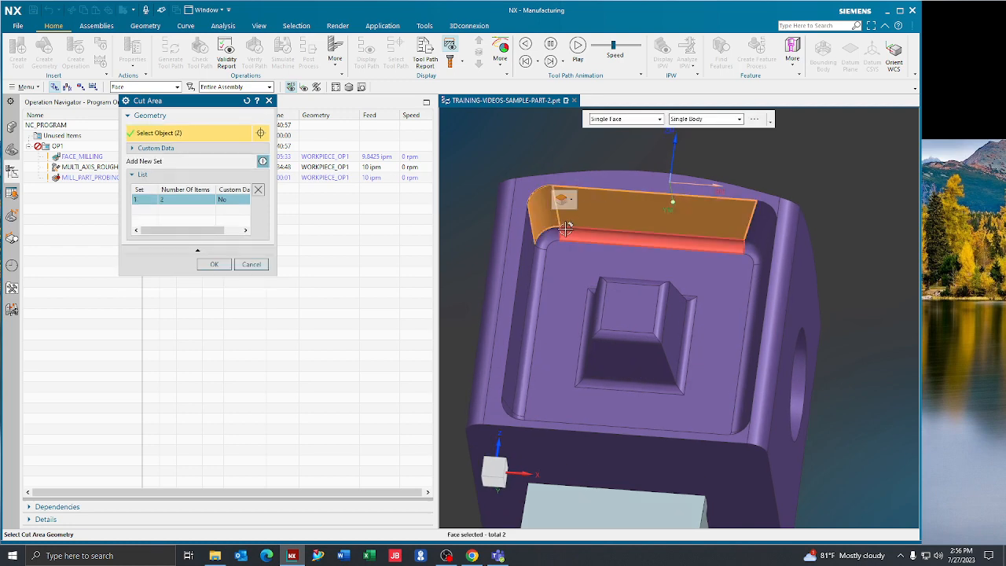
click(564, 232)
click(546, 236)
click(533, 244)
click(539, 252)
middle_drag(540, 252, 750, 238)
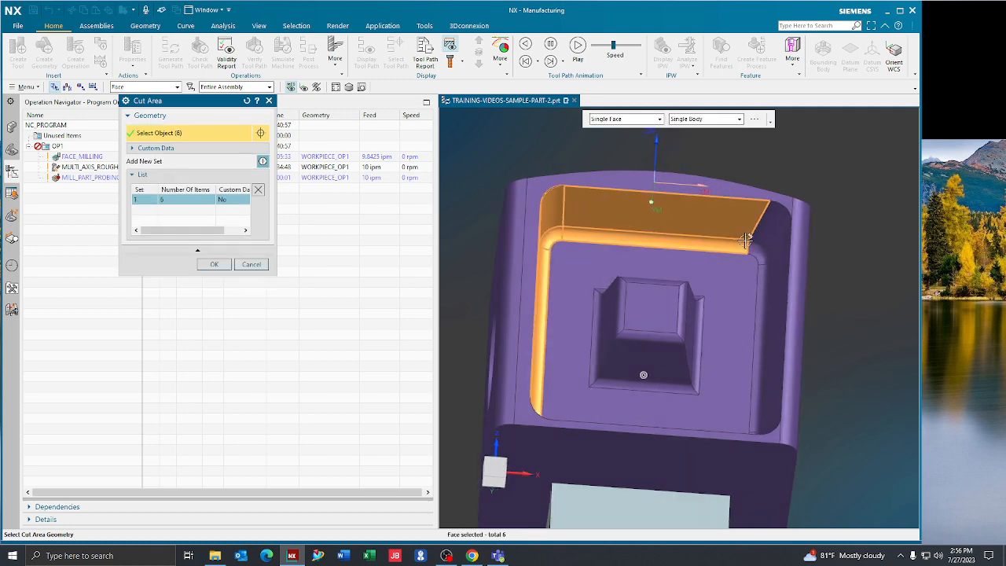
- Add the pocket's remaining wall, corner and floor fillet faces to the cut area, completing the loop around the pocket, and accept it
click(757, 244)
click(770, 237)
click(780, 281)
click(765, 282)
middle_drag(766, 281, 759, 434)
click(754, 431)
click(755, 441)
click(692, 444)
click(587, 427)
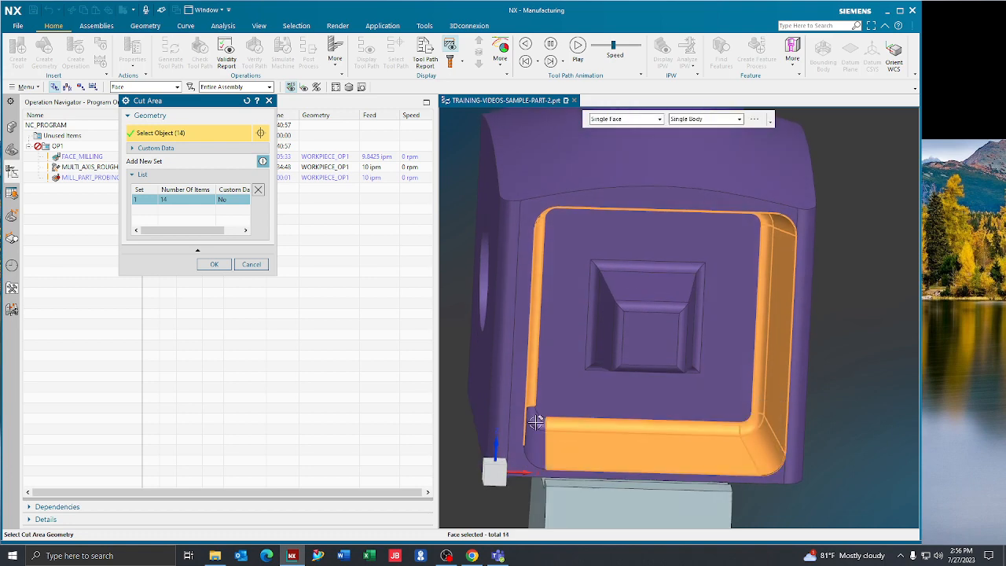
click(537, 422)
click(535, 440)
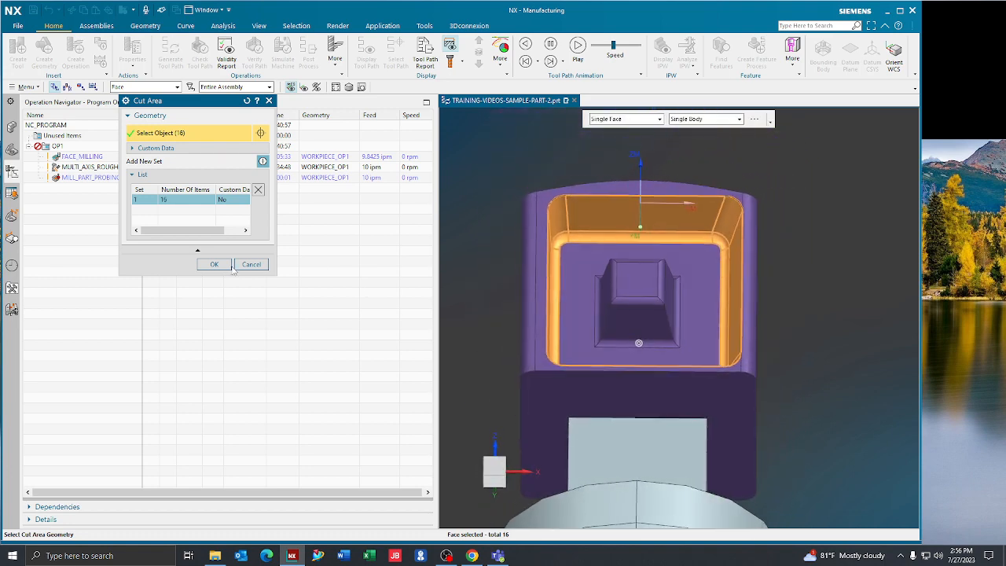
click(214, 264)
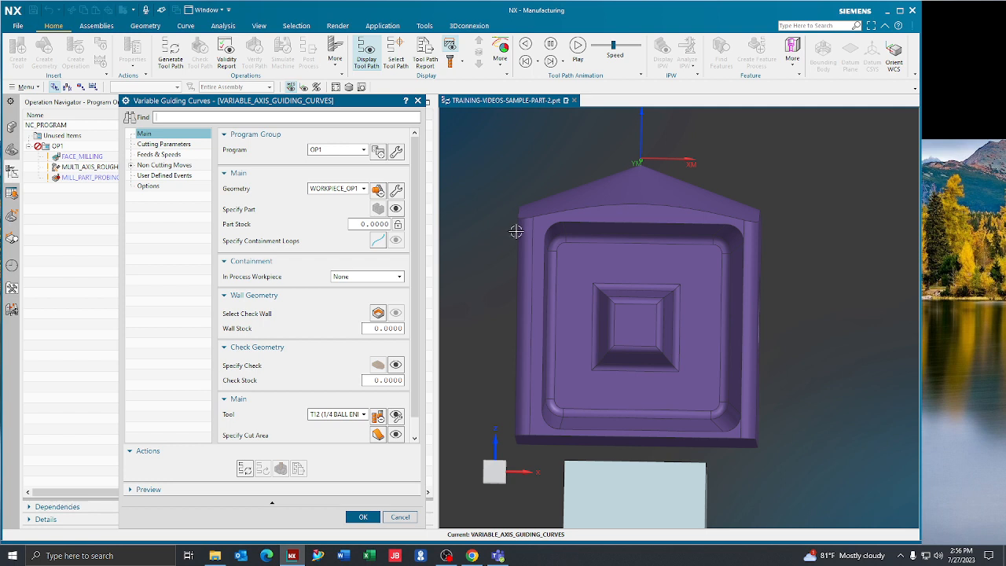
- Set the drive geometry's pattern type to Morphing in the operation's cutting parameters
scroll(293, 248, down, 1)
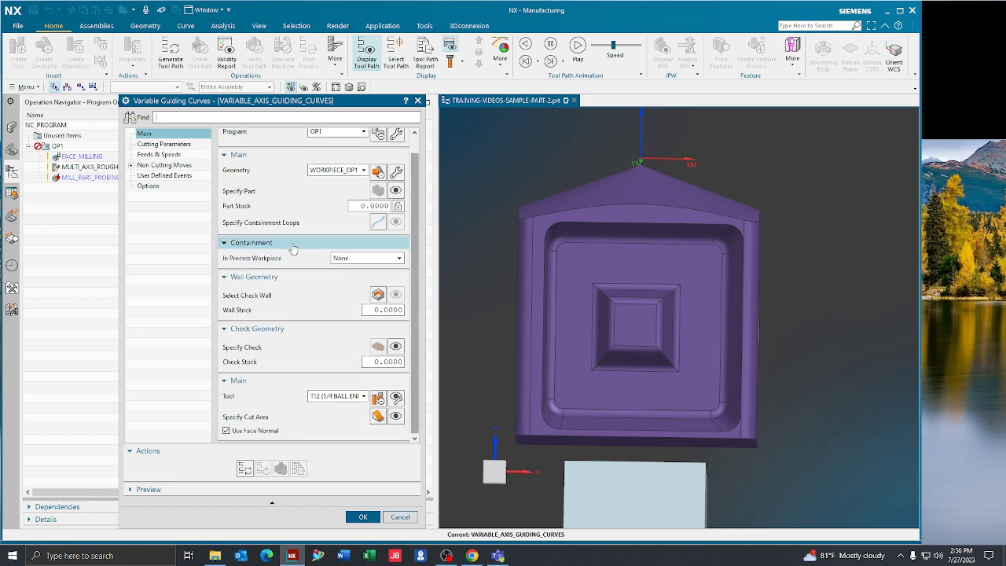
click(157, 145)
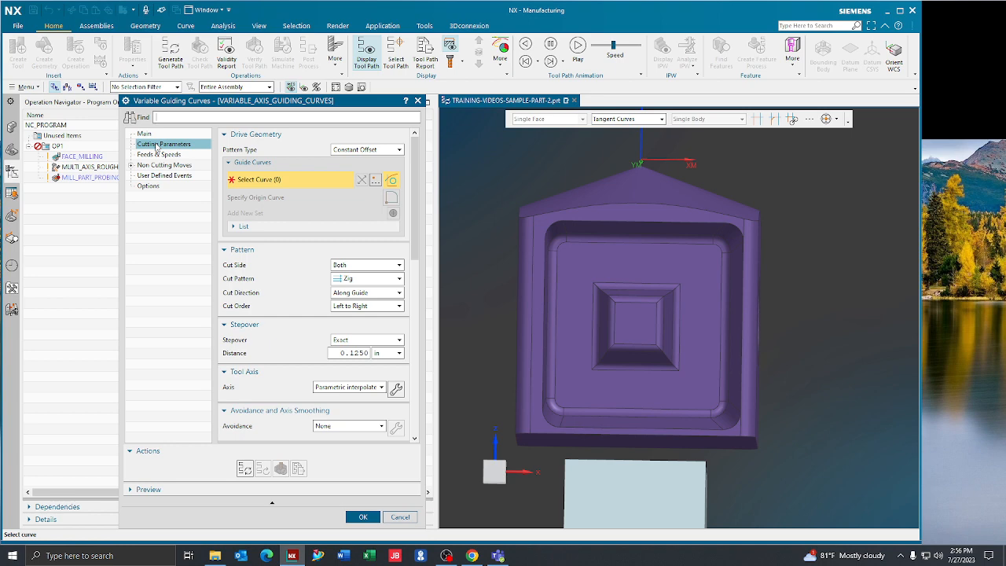
click(275, 229)
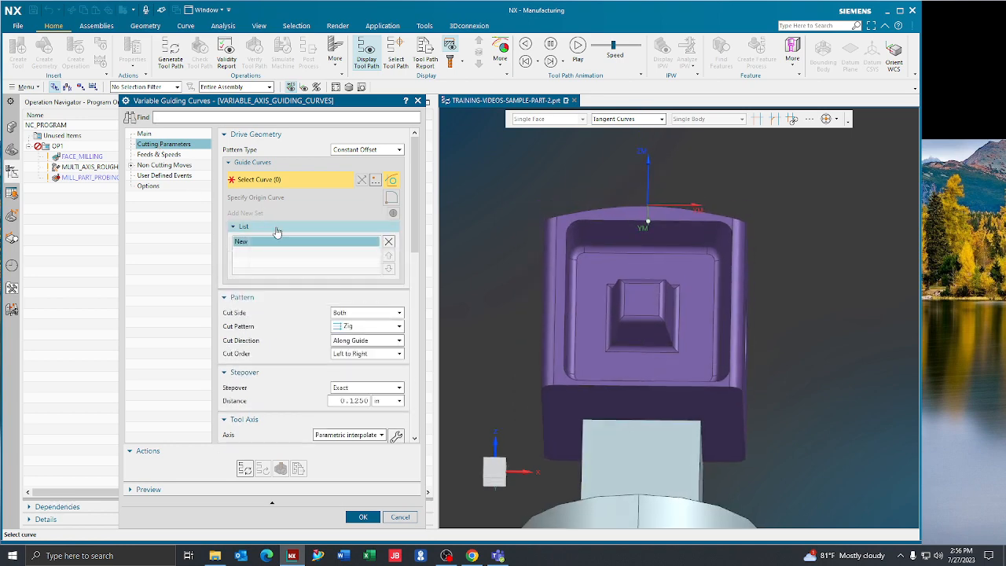
scroll(278, 238, down, 9)
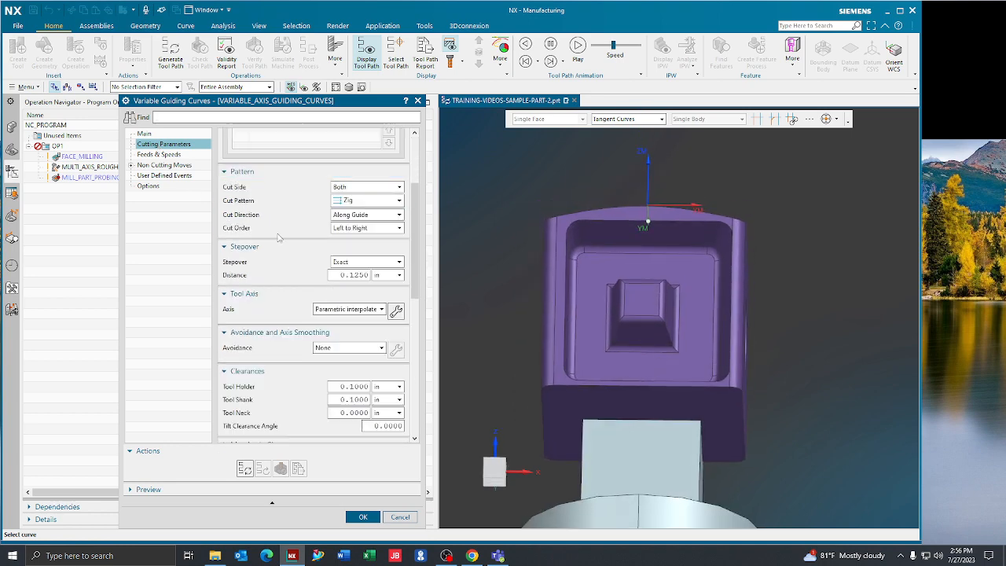
scroll(278, 237, up, 5)
scroll(278, 238, up, 4)
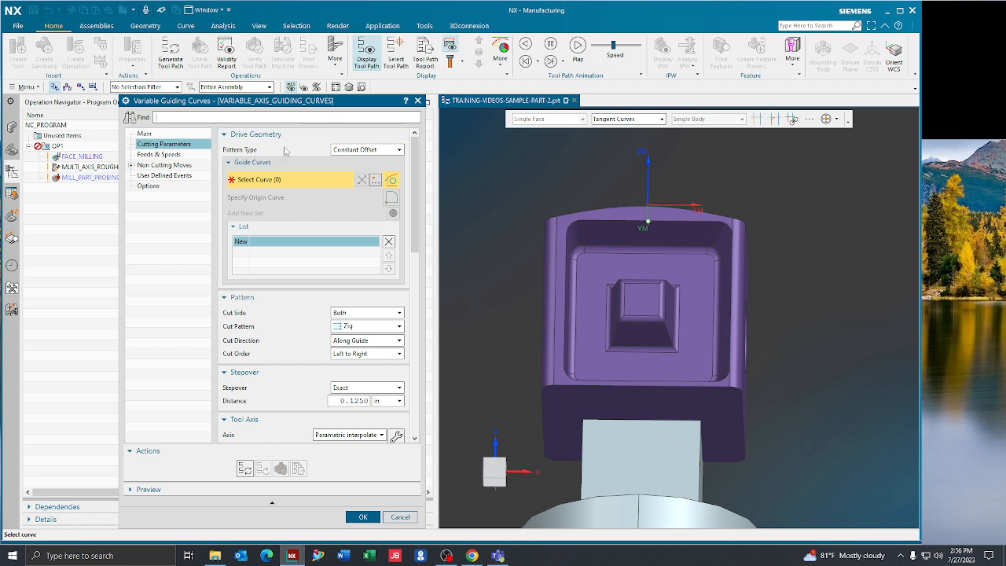
click(358, 151)
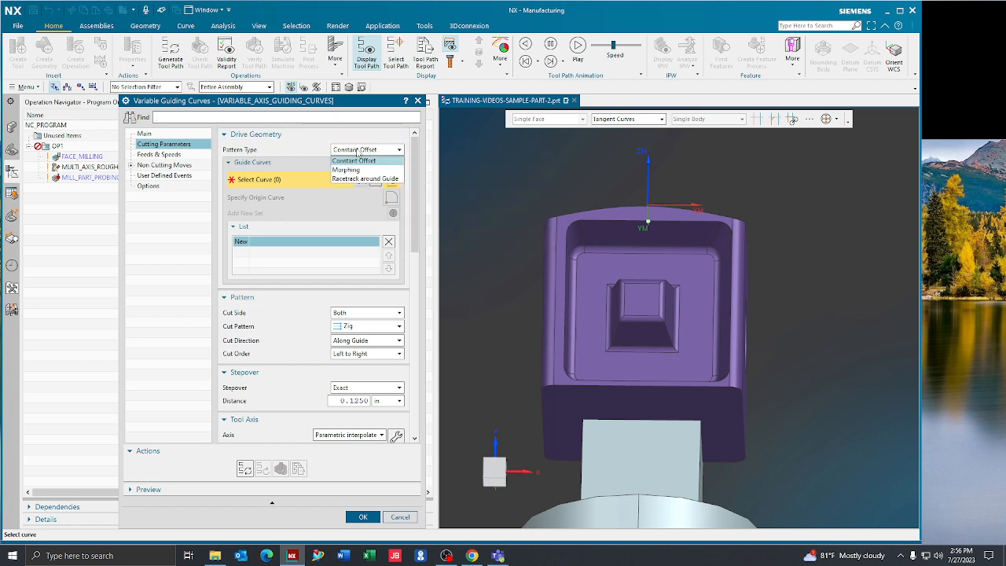
click(362, 170)
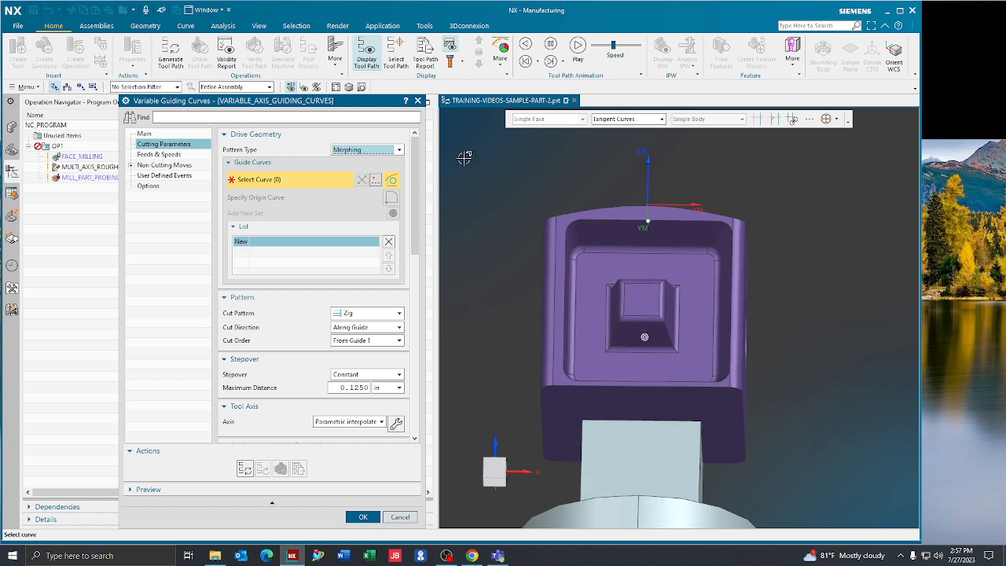
- Add the pocket's outer rim loop as the first guide with reversed direction, and the floor edge loop as the second guide
click(616, 196)
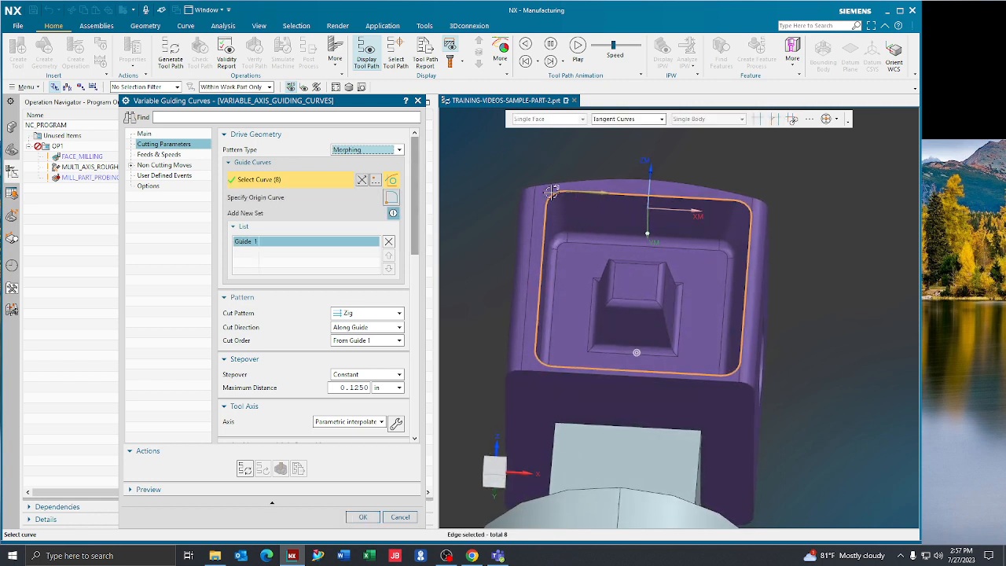
click(361, 180)
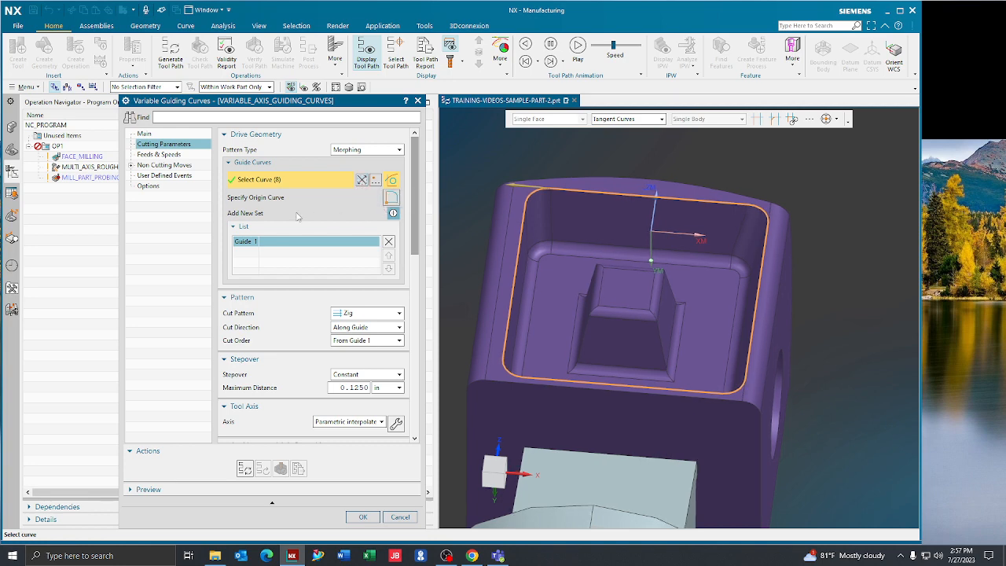
click(393, 214)
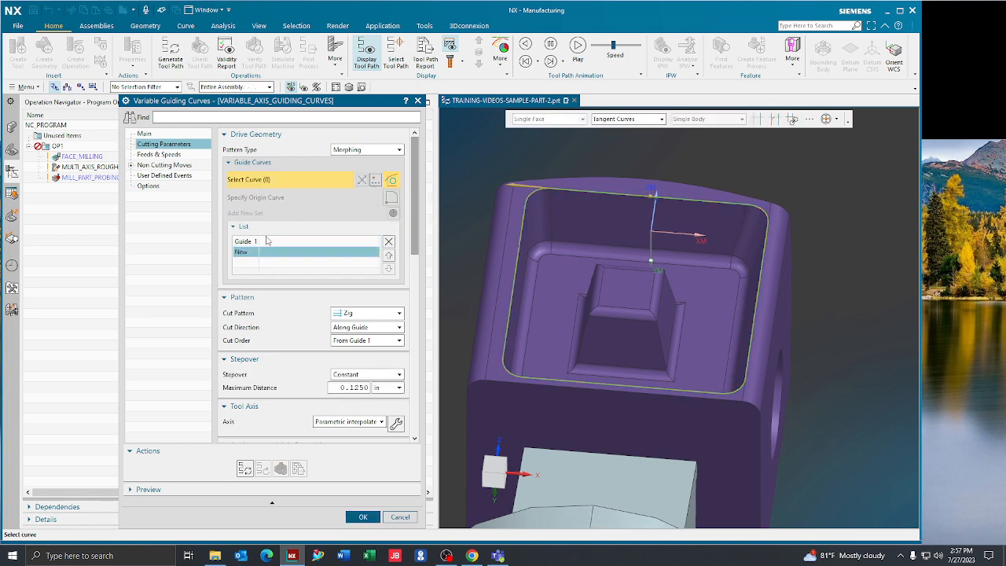
click(569, 252)
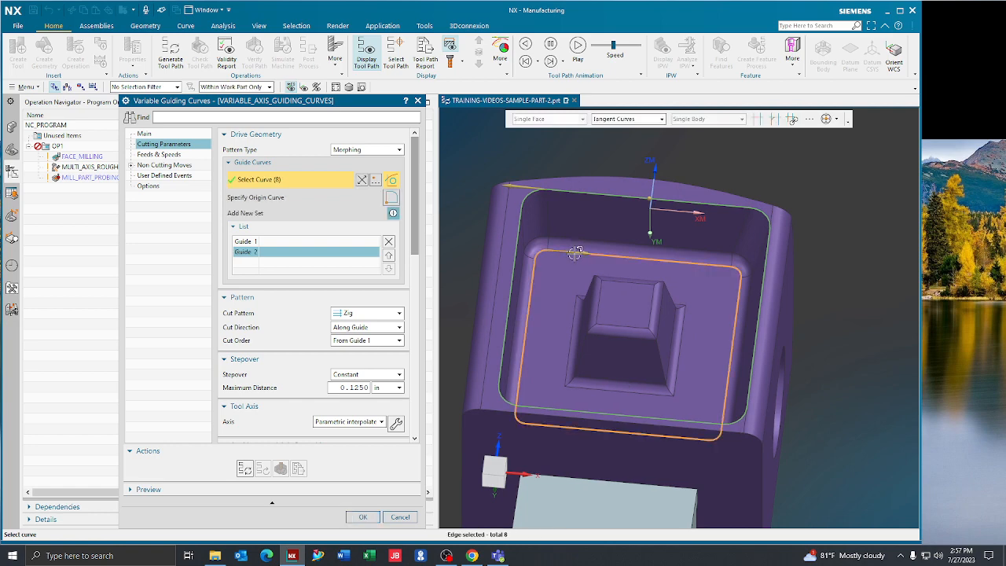
- Reverse the second guide curve so its direction matches the first, and delete the extra empty guide set
click(394, 213)
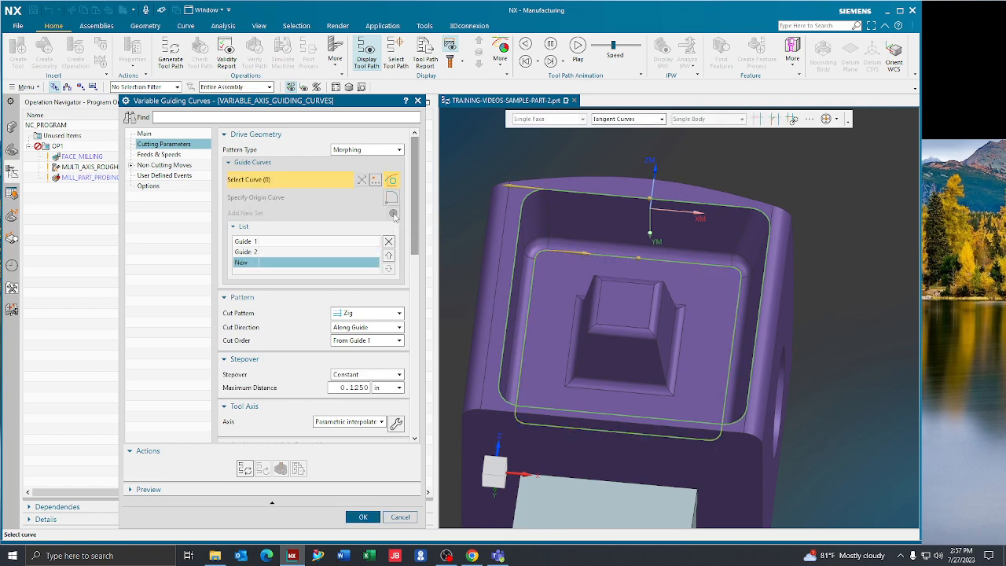
click(317, 252)
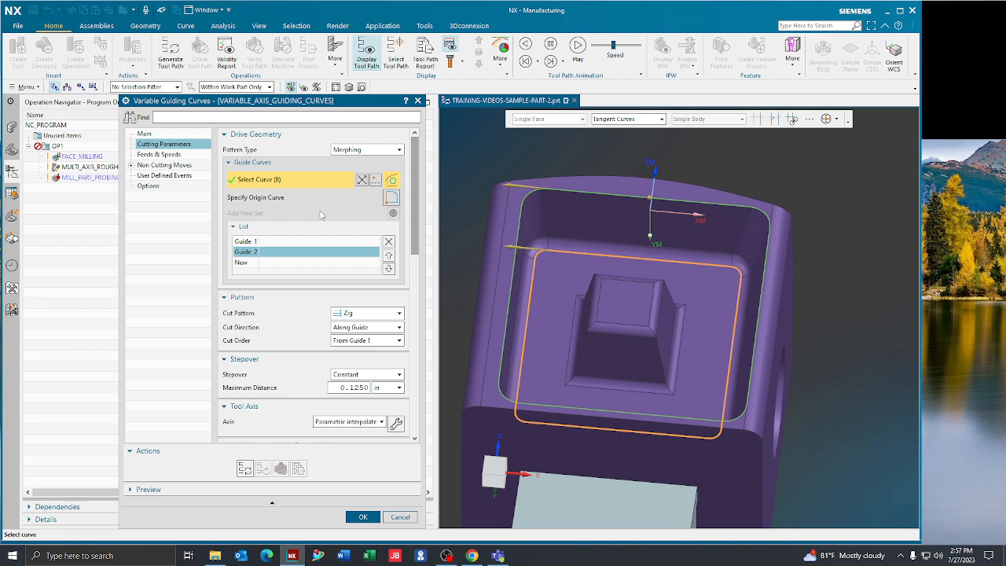
click(312, 263)
click(391, 243)
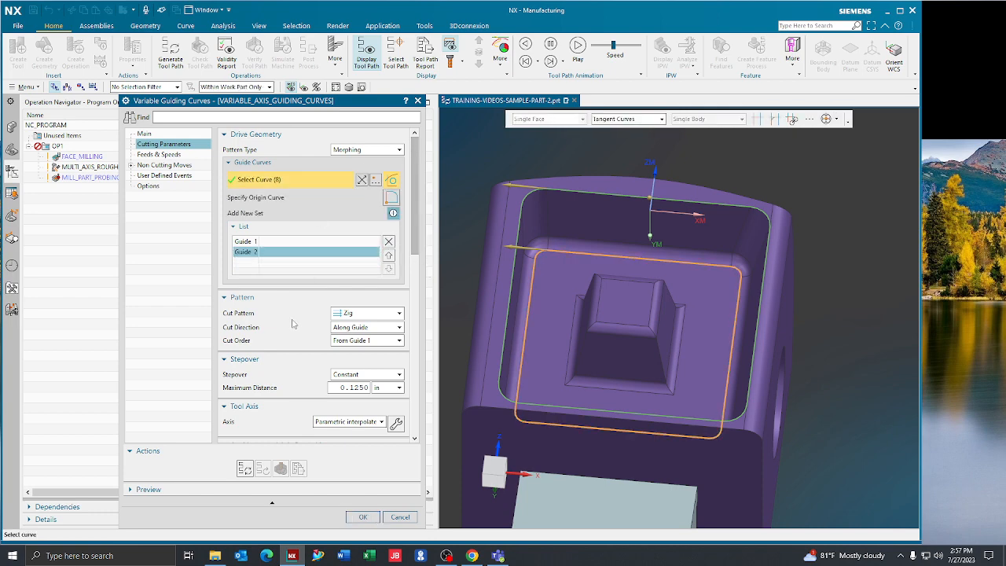
click(259, 243)
click(261, 252)
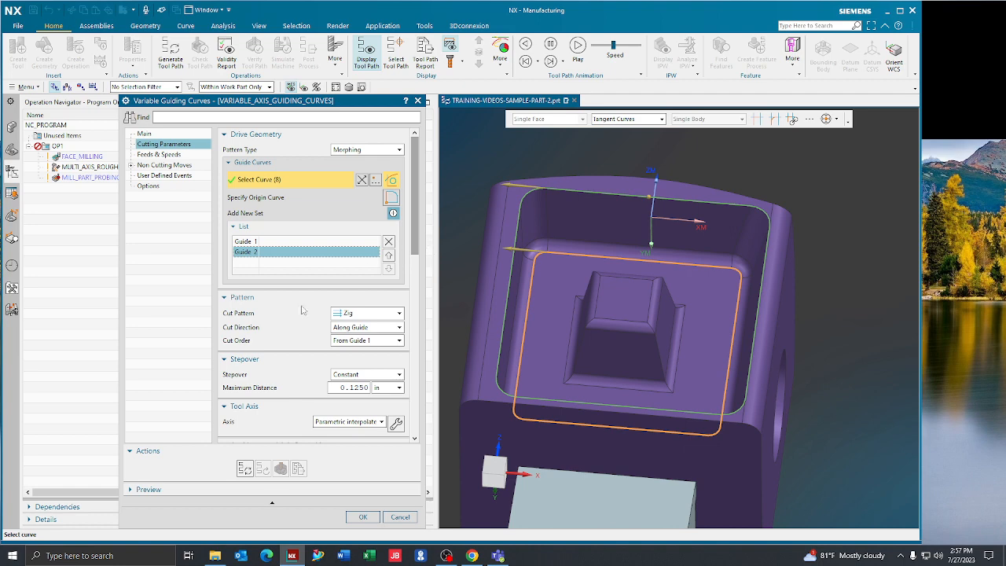
- Set the drive pattern to a Helical cut starting from Guide 1, with Finish Passes set to None
scroll(282, 291, down, 2)
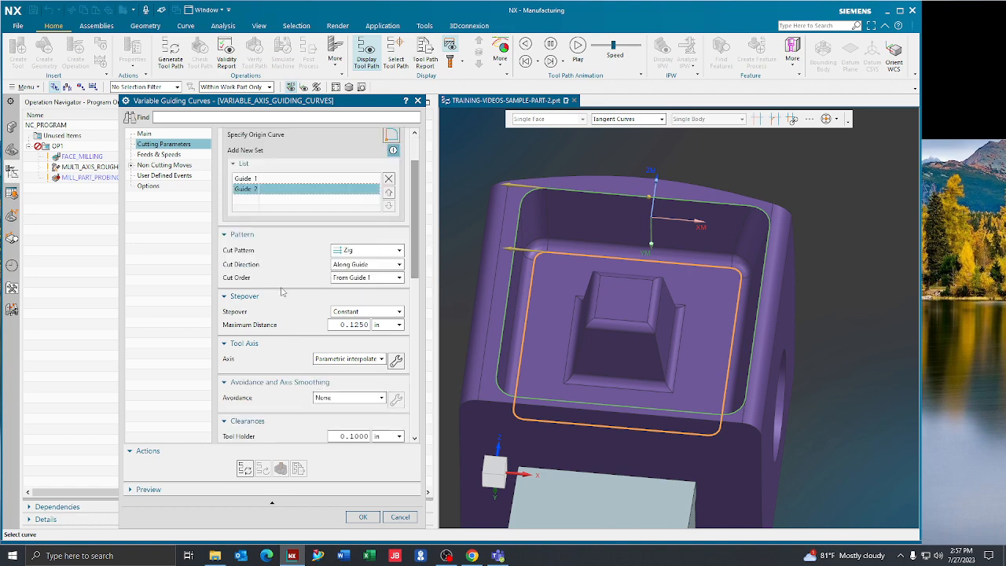
click(351, 252)
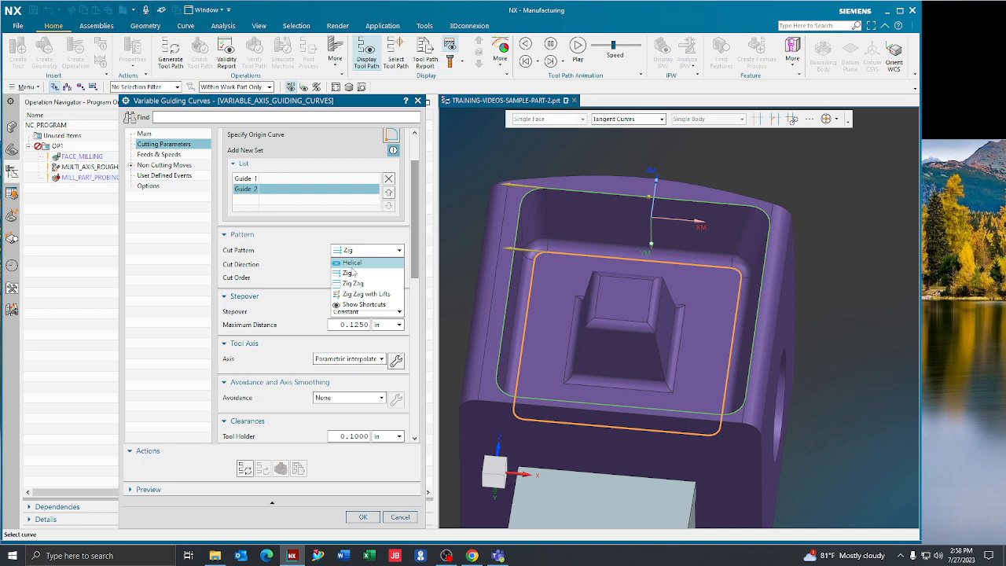
click(350, 266)
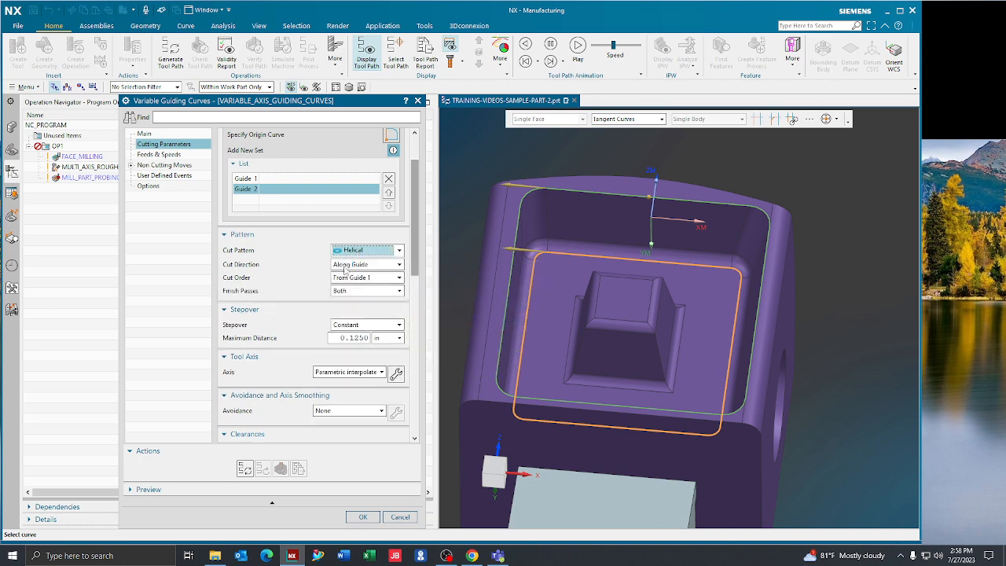
mouse_move(351, 269)
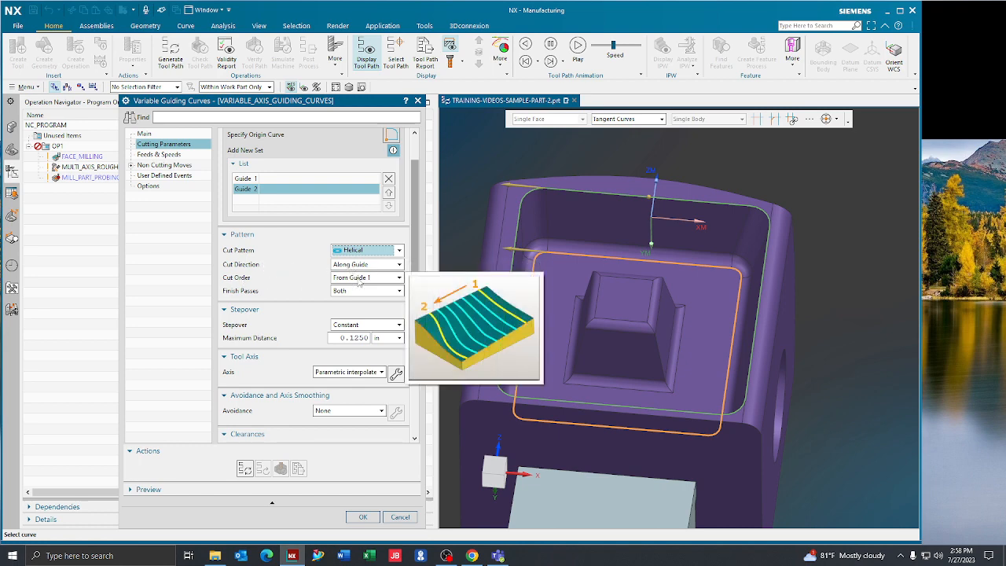
click(354, 279)
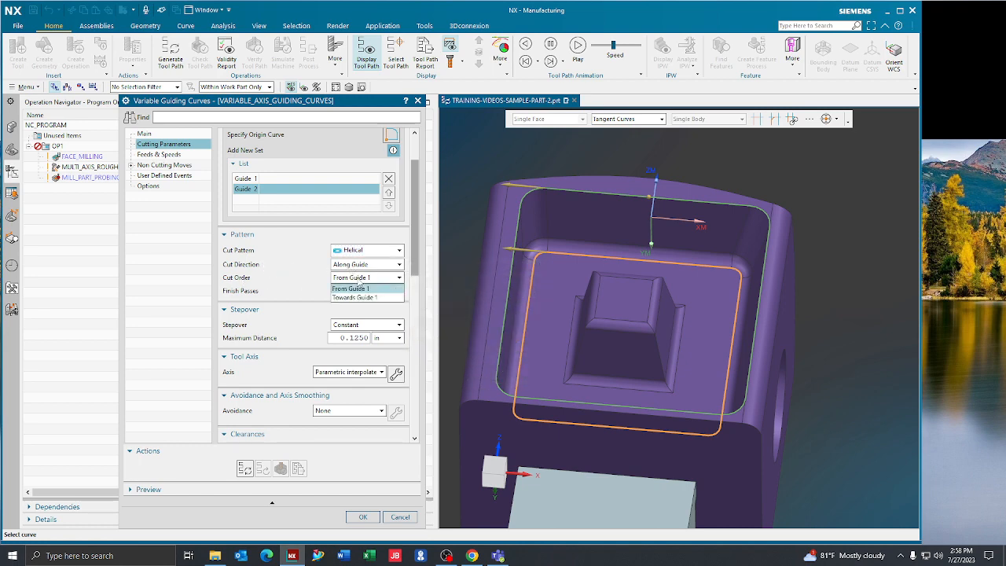
click(299, 275)
click(343, 291)
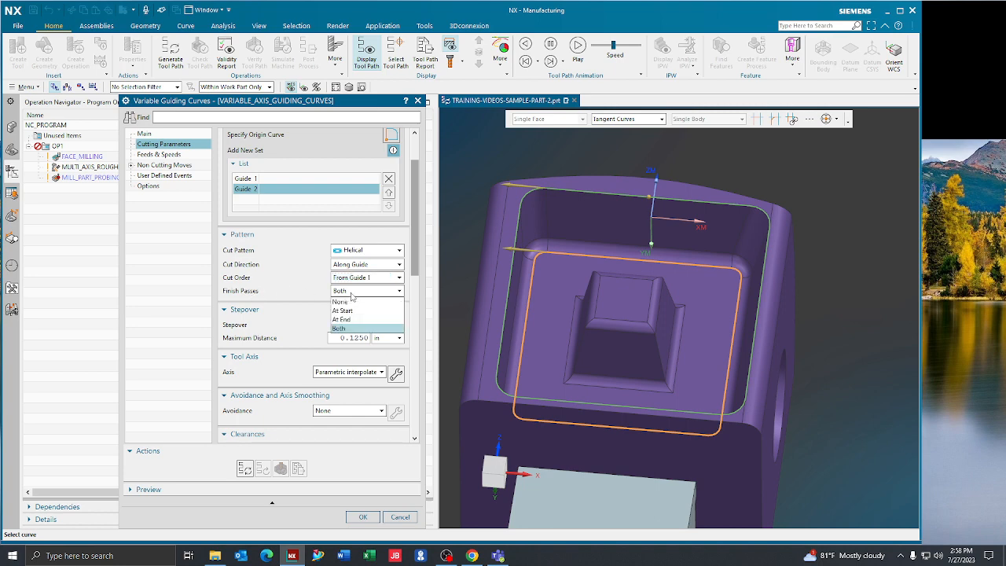
click(355, 304)
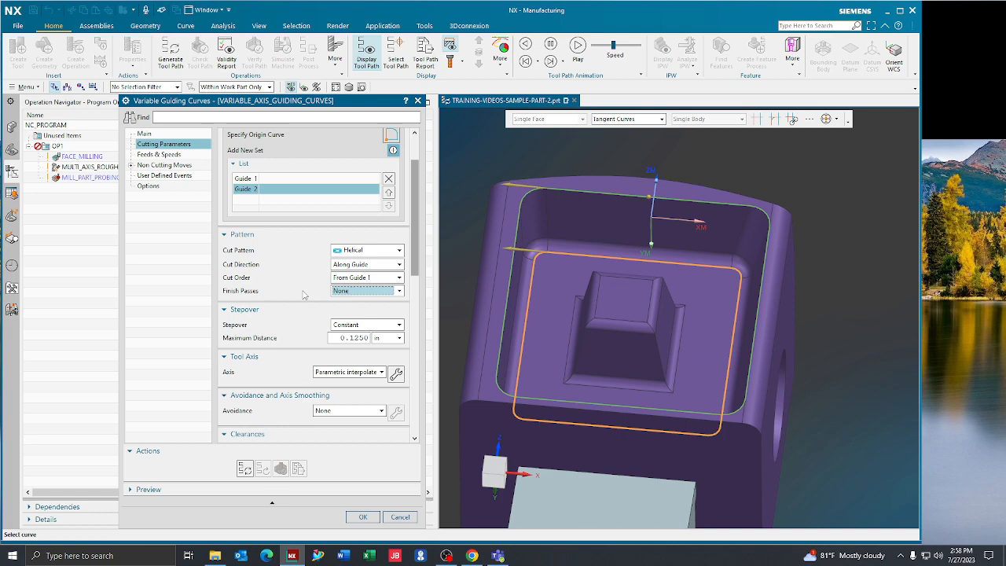
- Keep the stepover Constant with a maximum distance of 0.1250 in
scroll(303, 291, down, 2)
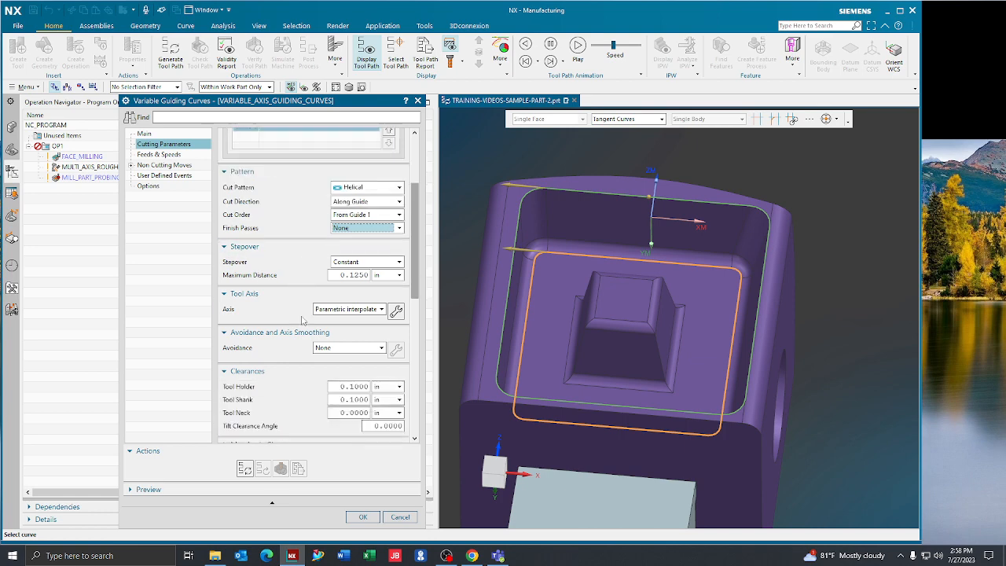
click(356, 263)
click(354, 265)
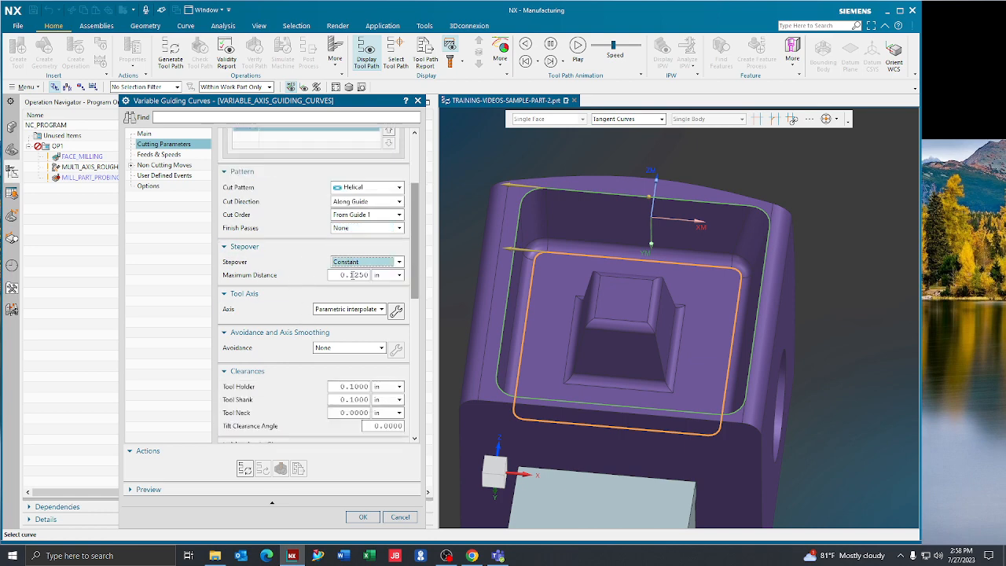
click(352, 274)
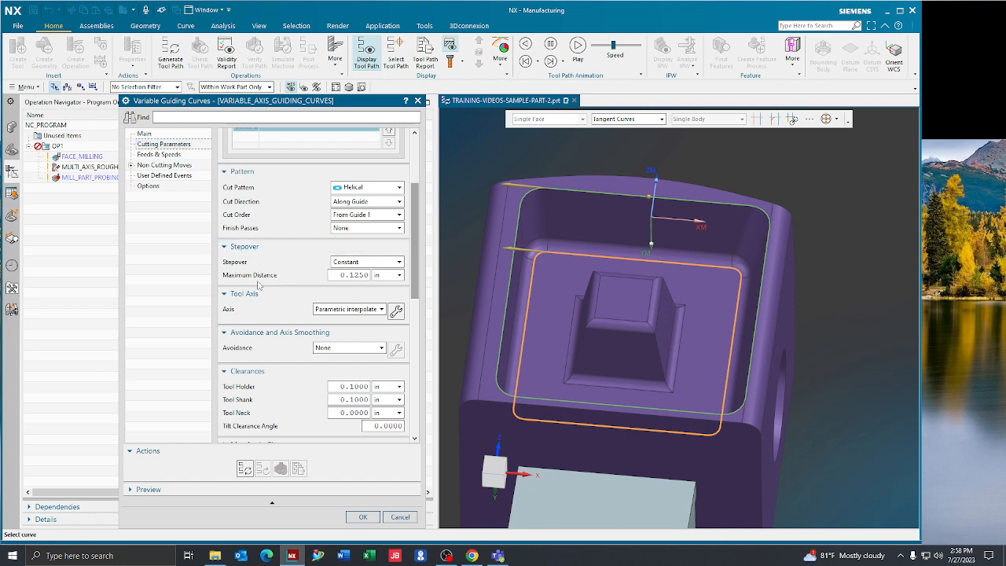
- Keep the tool axis on Parametric interpolate and open its interpolation settings, clear of the model view
scroll(266, 287, down, 3)
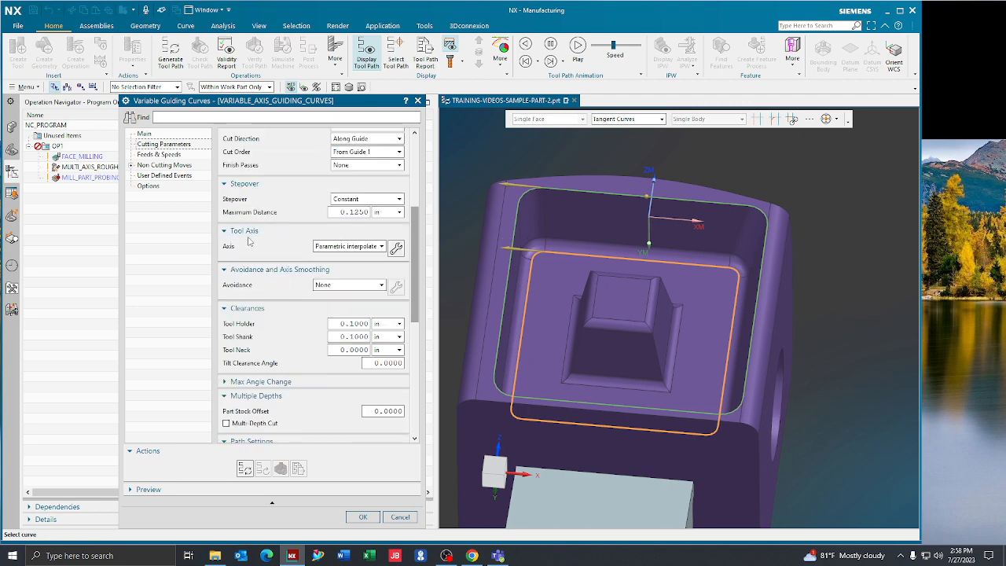
click(338, 247)
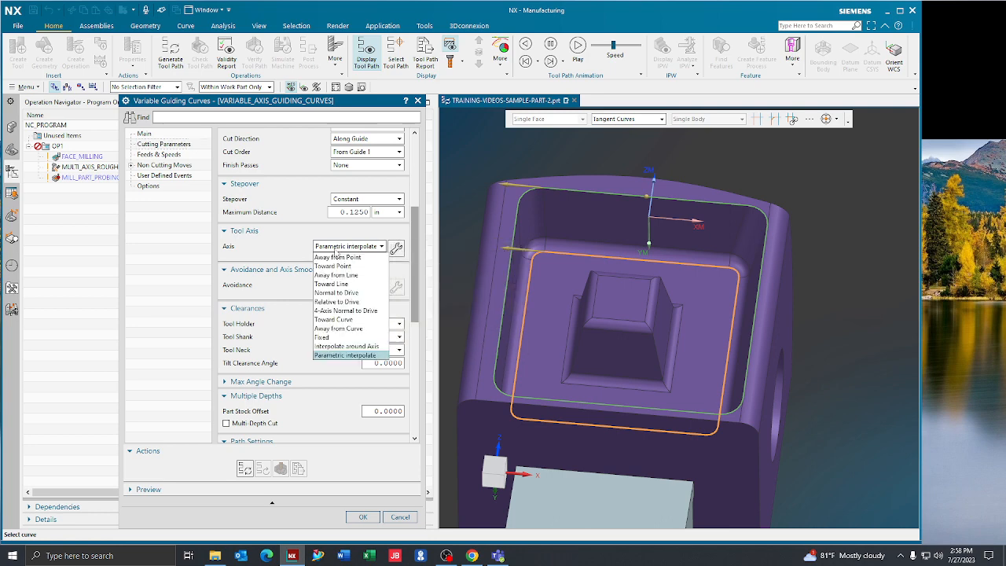
click(357, 358)
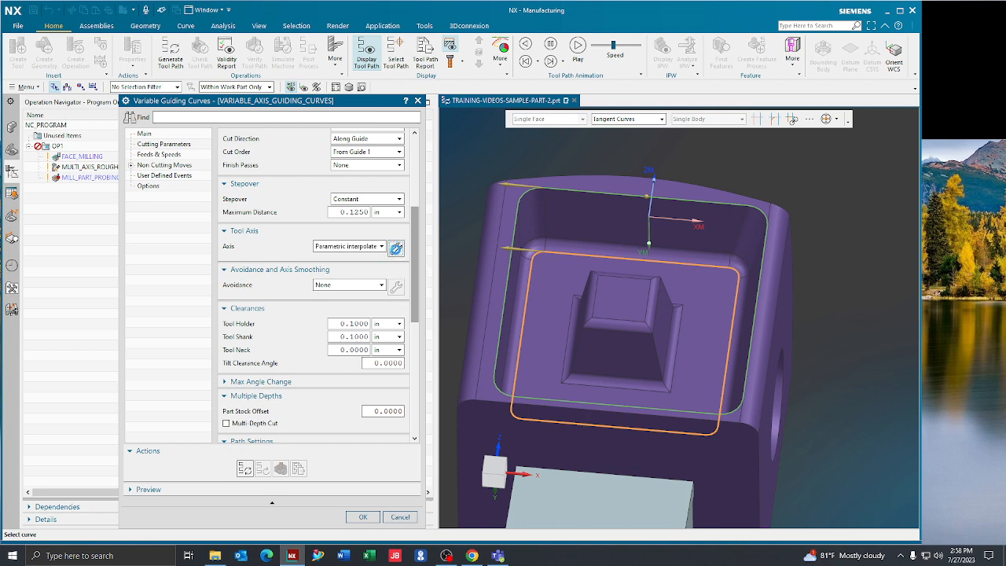
click(396, 248)
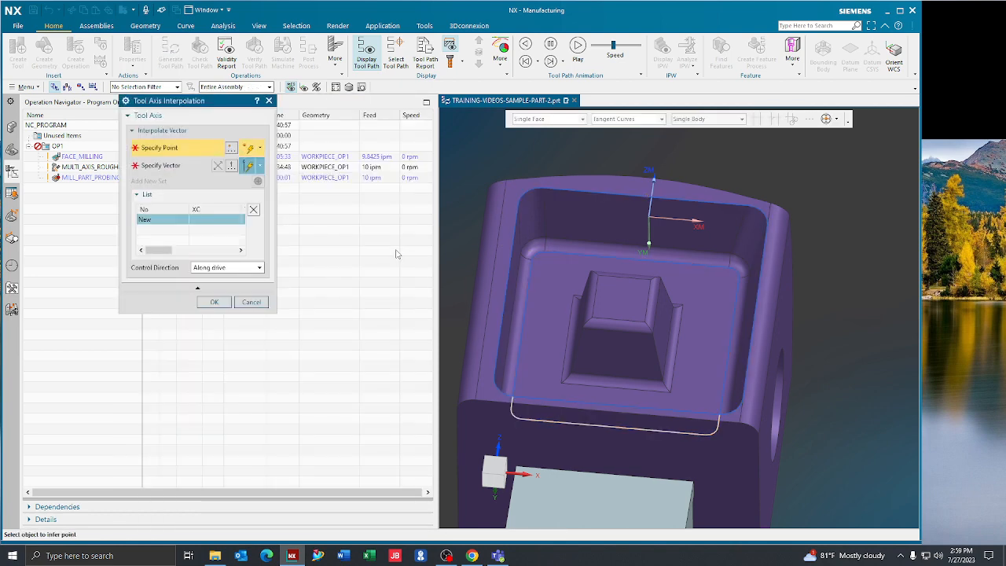
drag(187, 101, 325, 214)
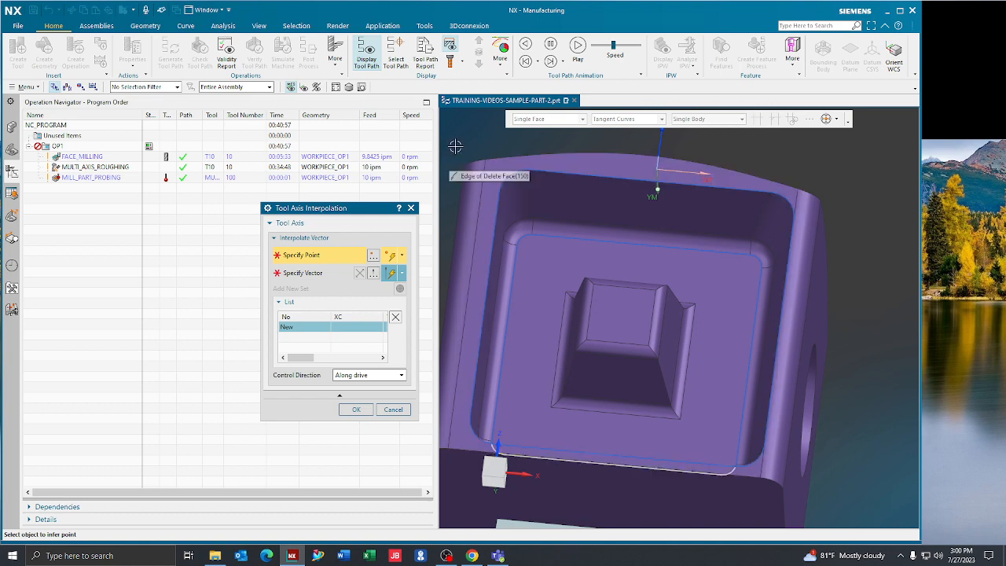
- Define tilted tool-axis vectors at the middle of the floor edge nearest the WCS (I 0, J -0.966, K -0.259) and at its negative-X corner
click(640, 244)
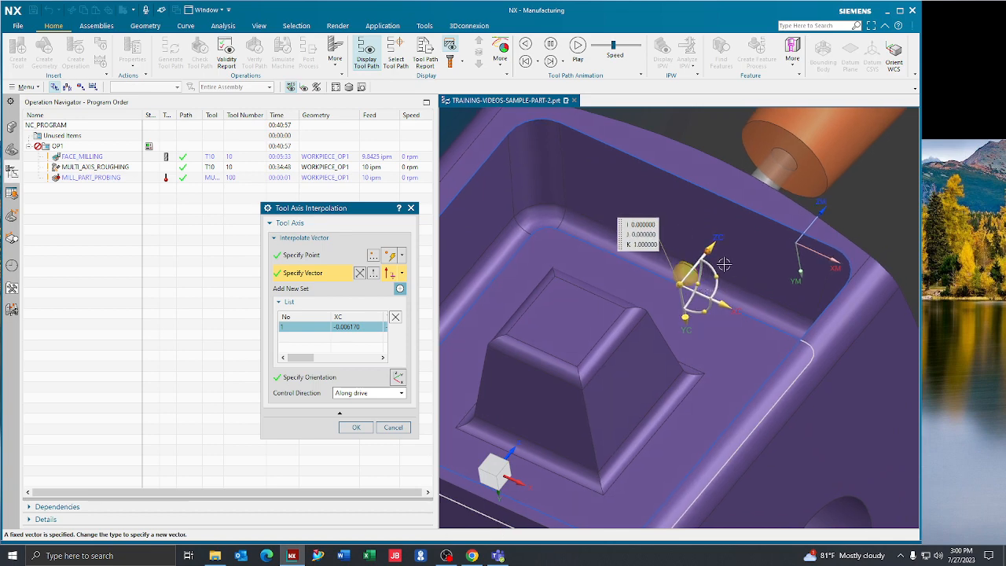
drag(700, 283, 679, 276)
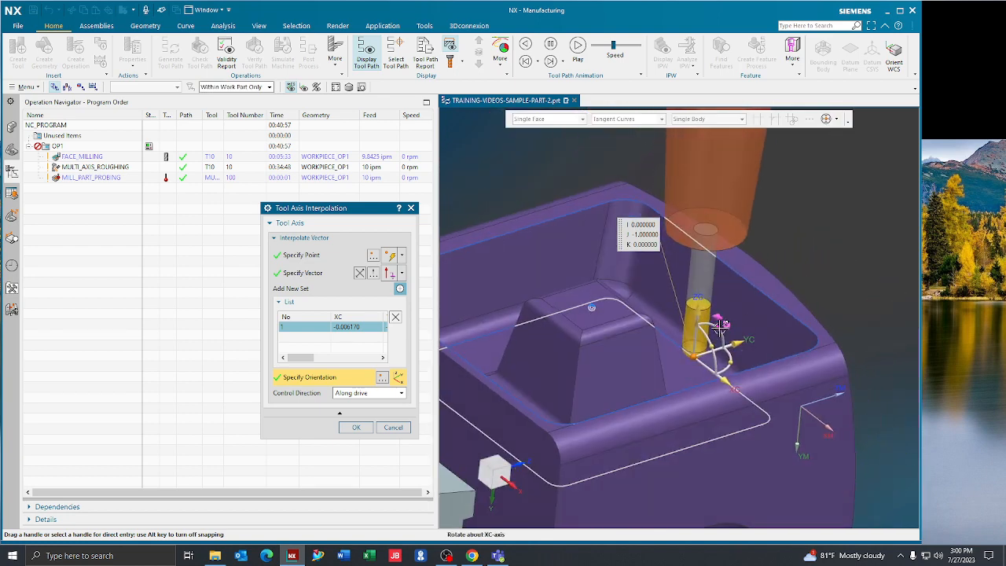
drag(723, 326, 712, 323)
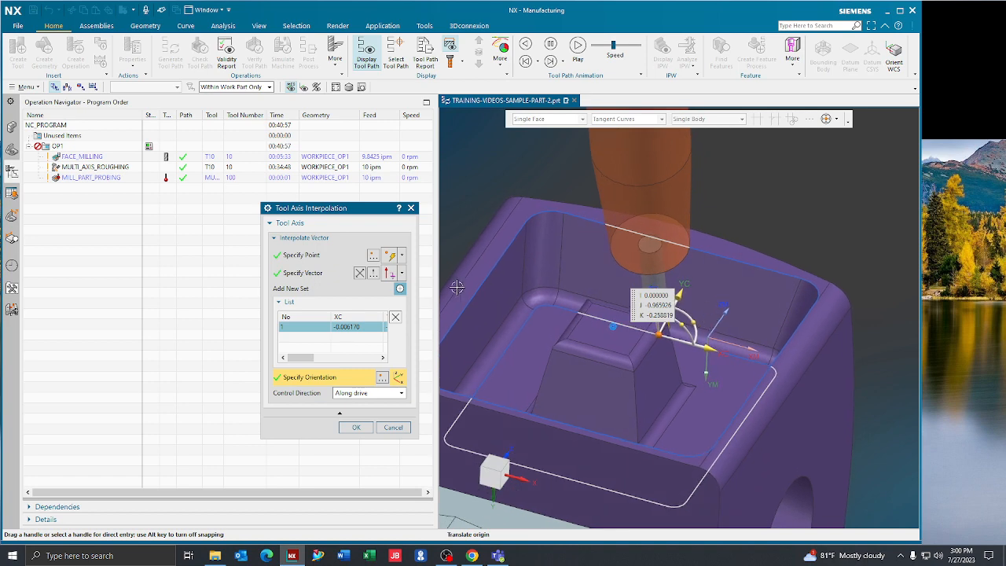
click(400, 288)
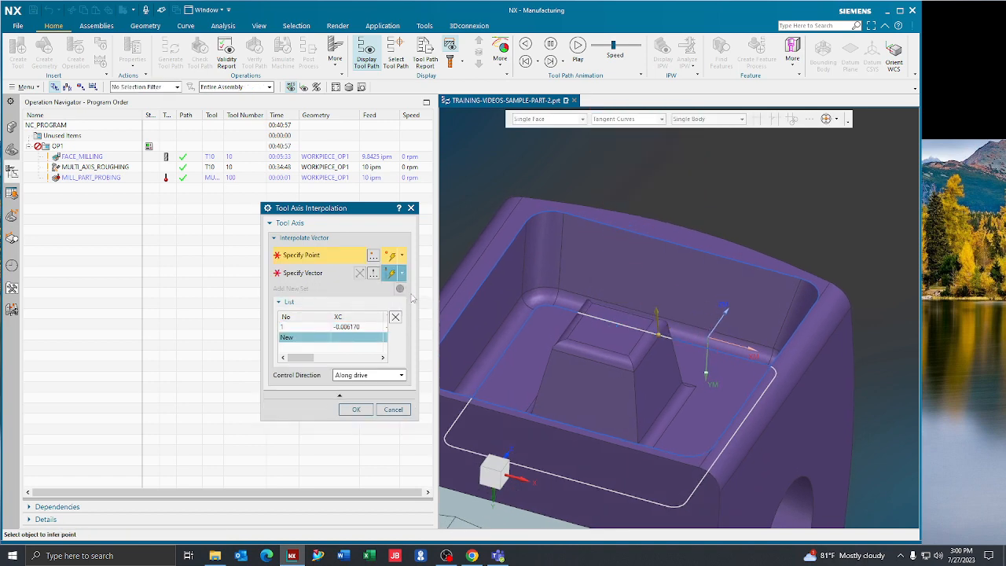
click(533, 302)
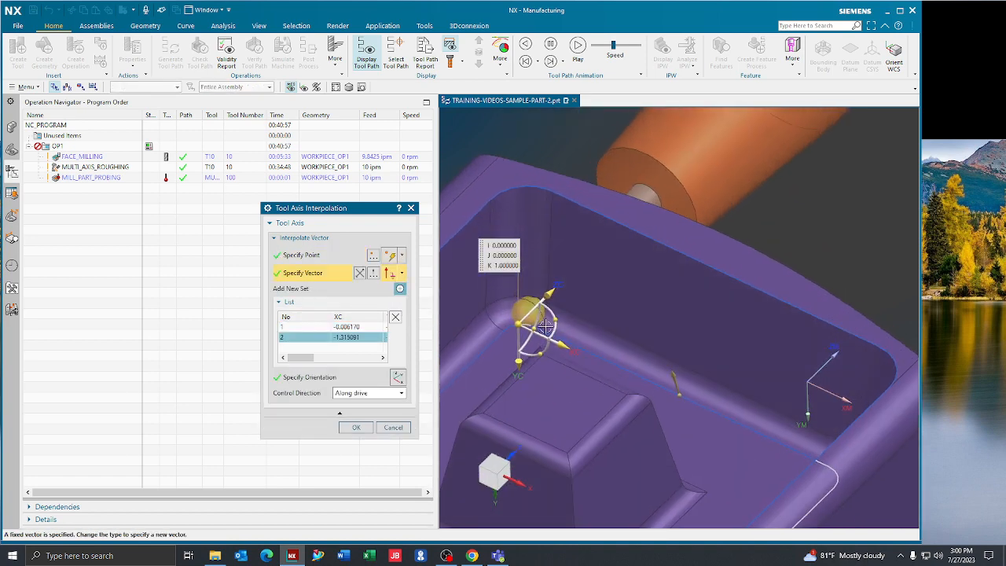
mouse_move(538, 319)
mouse_down()
mouse_move(517, 302)
mouse_move(542, 320)
mouse_up()
- Add a third vector at the middle of the negative-X floor edge, rotated to about I 0.342, J -0.940, K 0
click(401, 289)
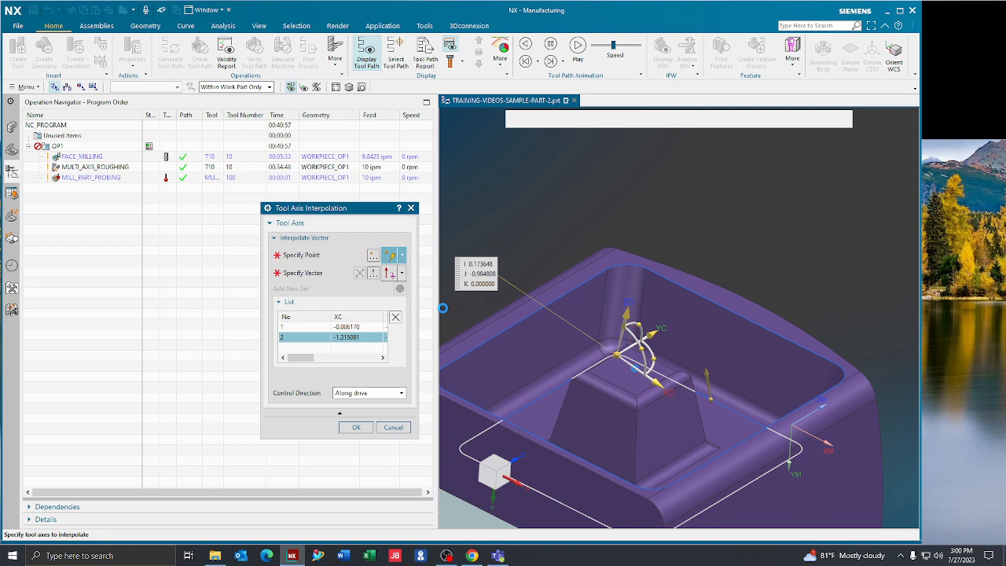
click(544, 391)
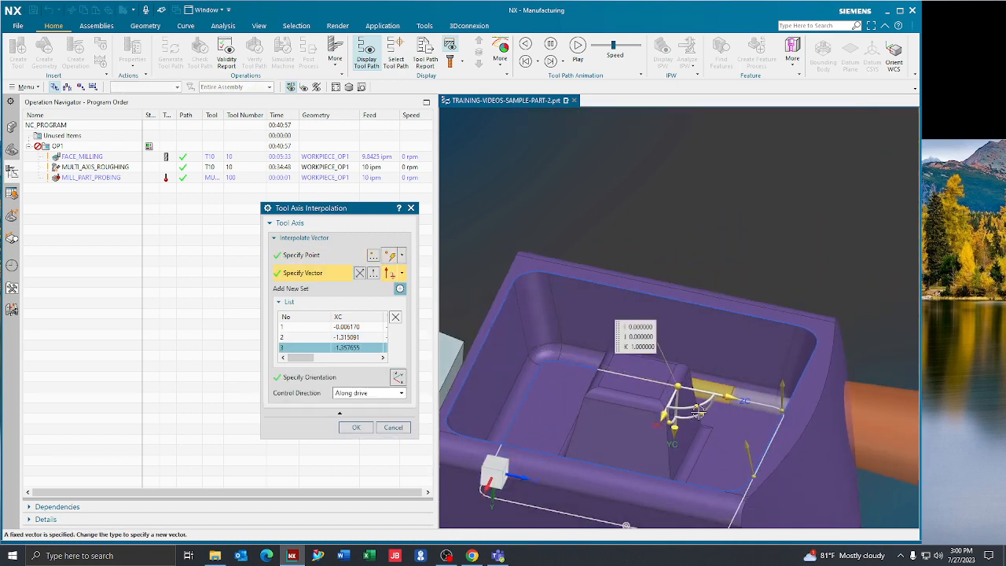
click(701, 417)
mouse_move(706, 411)
mouse_down()
mouse_move(702, 370)
mouse_move(700, 395)
mouse_up()
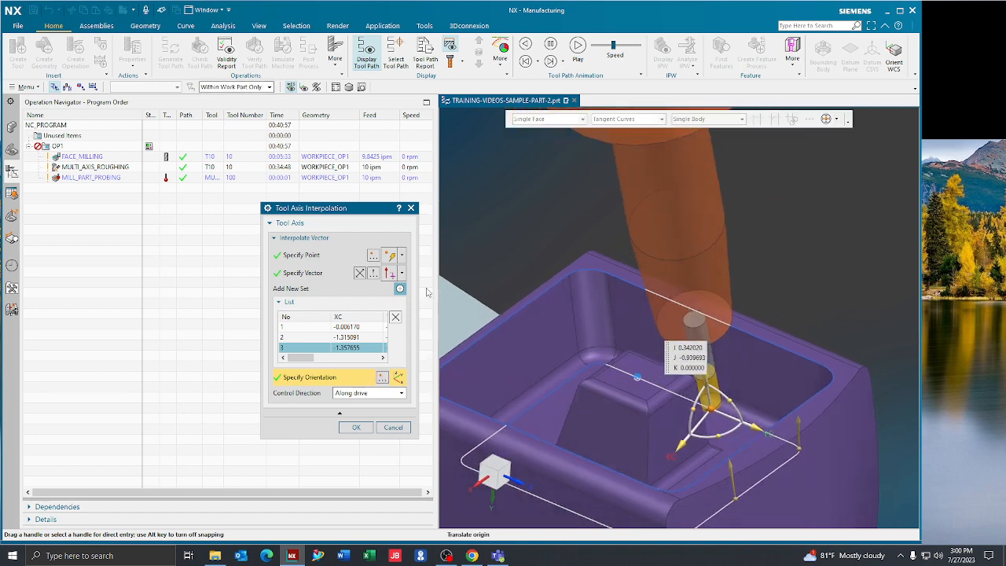
- Add a fourth vector at the far negative-X floor corner, tilted about two axes to about I 0.171, J -0.981, K 0.088
click(399, 288)
click(593, 341)
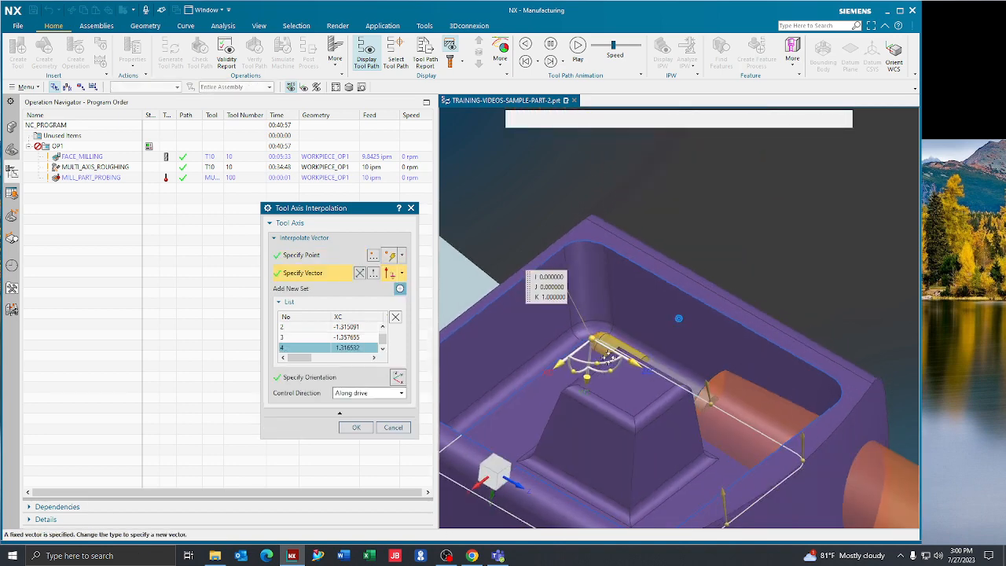
drag(627, 387, 671, 264)
click(617, 346)
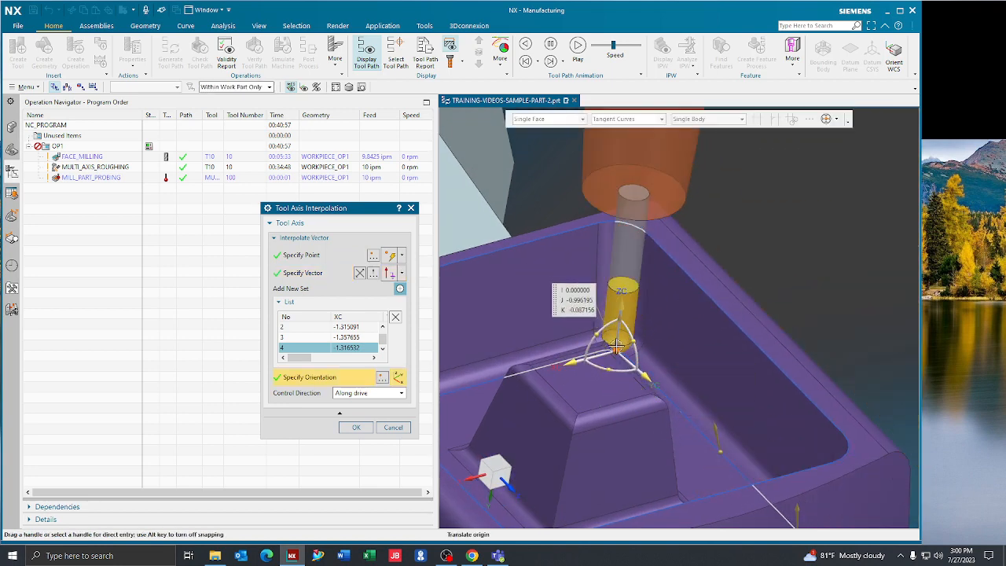
drag(599, 337, 637, 351)
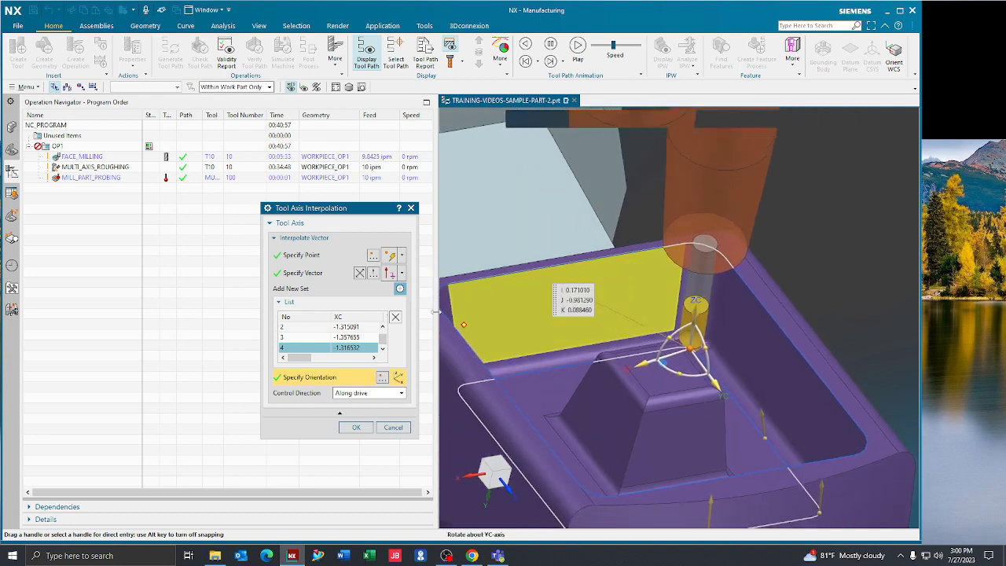
- Add tilted vectors at the middle of the floor edge opposite the first one (I 0, J -0.966, K 0.259) and at its positive-X corner
click(400, 290)
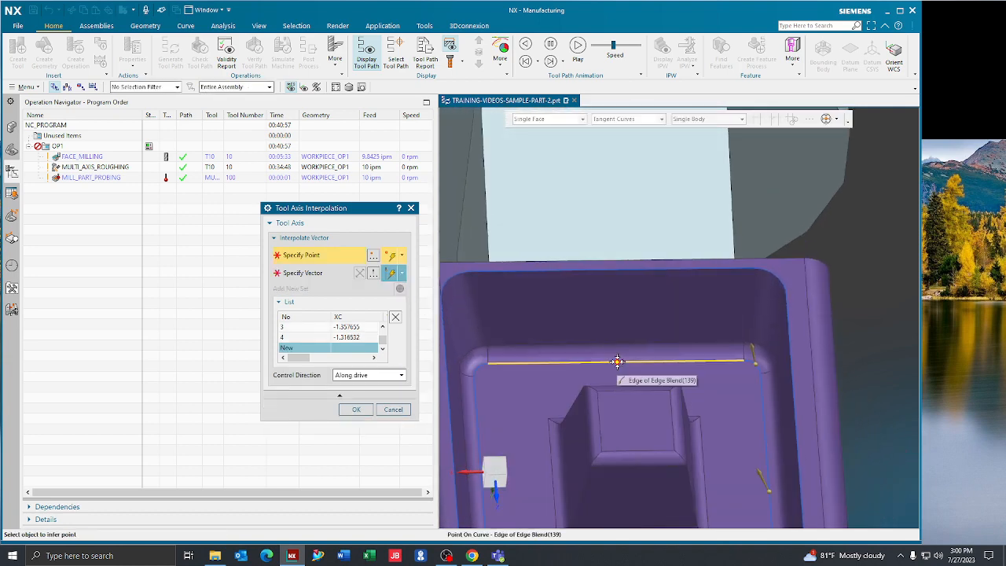
click(618, 360)
drag(556, 353, 550, 326)
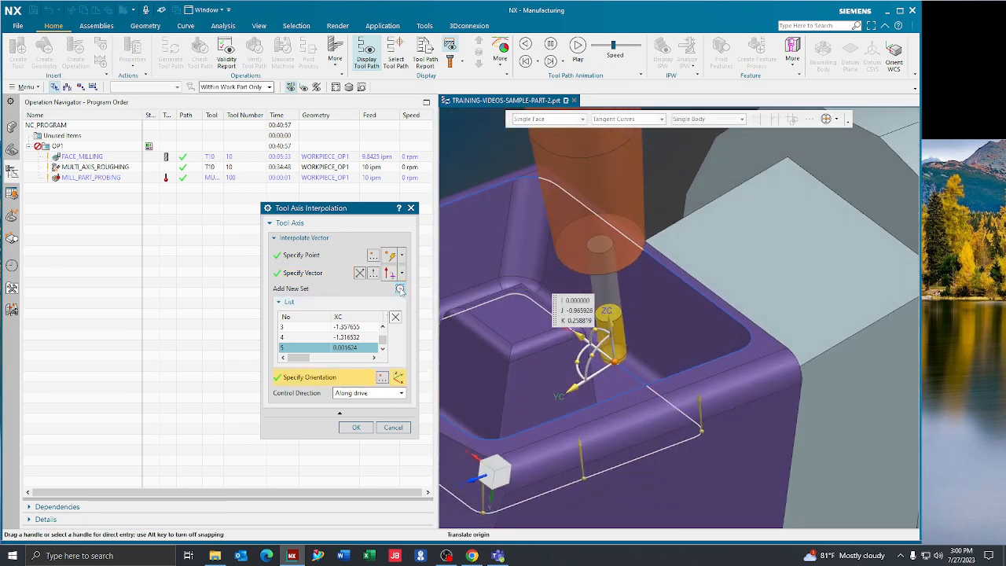
click(400, 290)
click(559, 338)
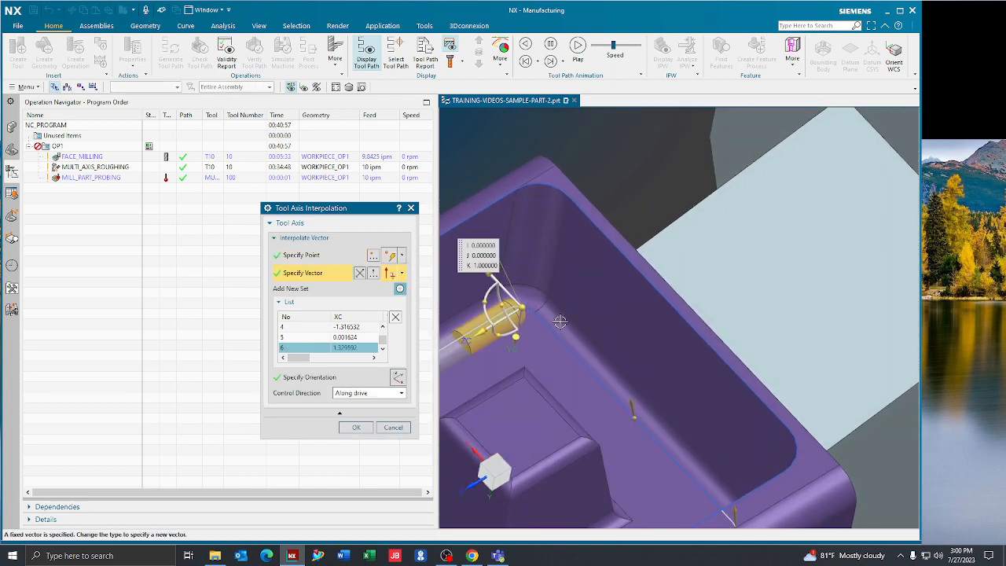
drag(517, 331, 532, 296)
middle_drag(531, 296, 479, 313)
- Add a seventh vector at the middle of the positive-X floor edge, tilted to about I -0.174, J -0.981, K -0.086
click(400, 288)
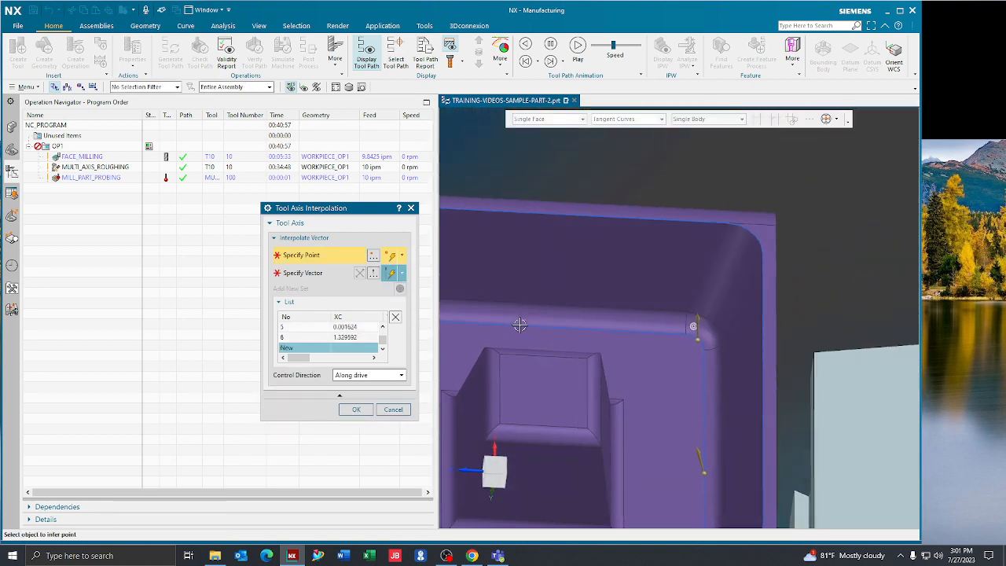
click(529, 329)
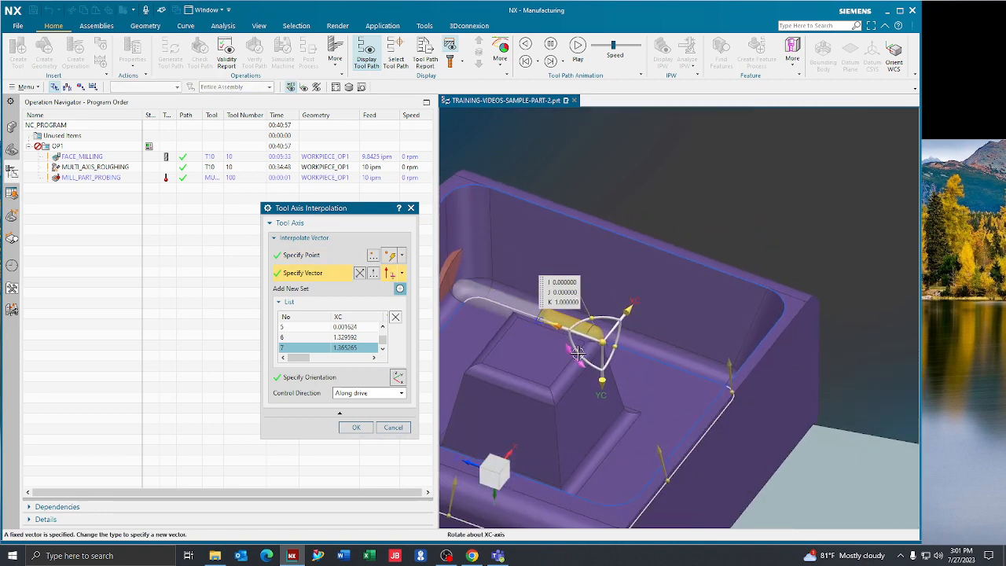
mouse_move(599, 344)
mouse_down()
mouse_move(572, 363)
mouse_move(668, 276)
mouse_move(597, 324)
mouse_up()
middle_drag(586, 338, 515, 351)
drag(681, 371, 676, 365)
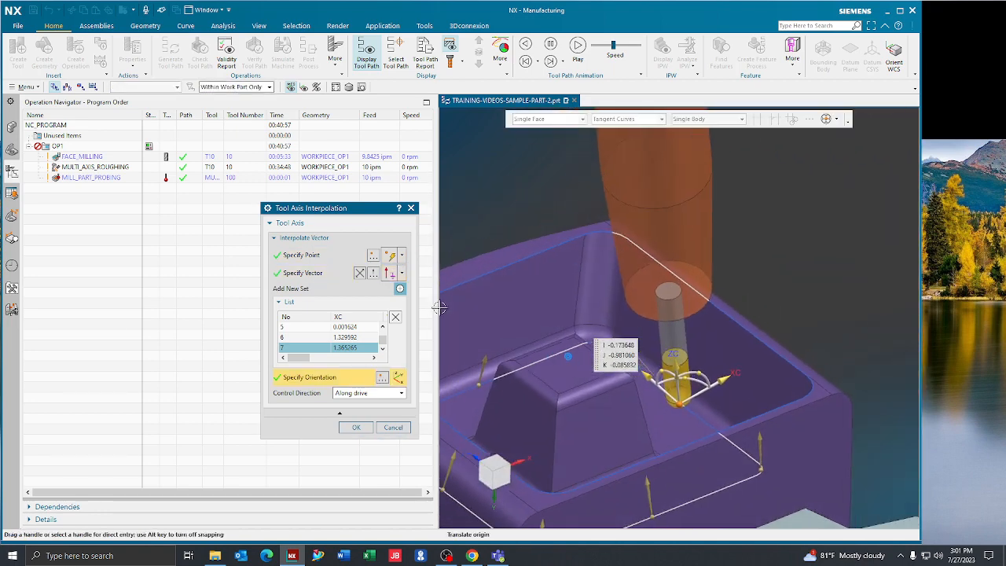
- Add an eighth vector at the last floor corner, on the positive-X side near the WCS, tilted to about I -0.087, J -0.962, K -0.258
click(399, 289)
click(603, 333)
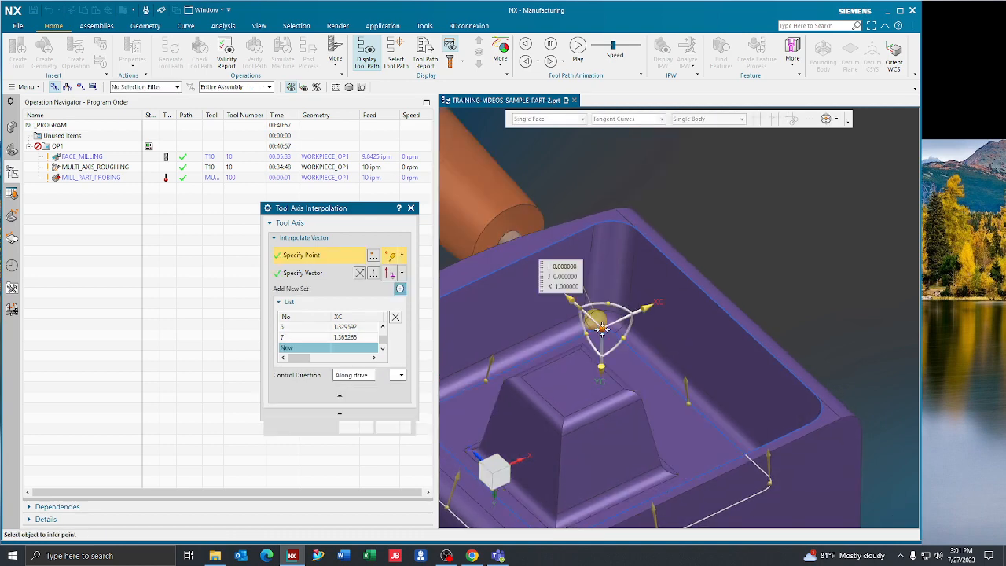
drag(622, 347, 627, 305)
middle_drag(627, 307, 495, 338)
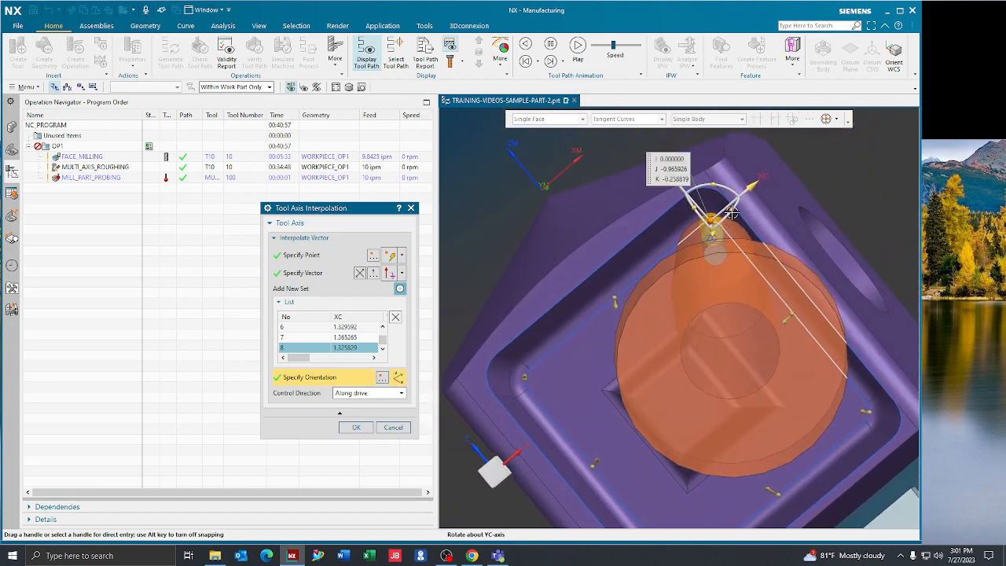
mouse_move(732, 212)
mouse_down()
mouse_move(692, 196)
mouse_move(721, 218)
mouse_move(681, 213)
mouse_move(717, 250)
mouse_move(698, 209)
mouse_move(701, 228)
mouse_move(684, 221)
mouse_move(734, 217)
mouse_up()
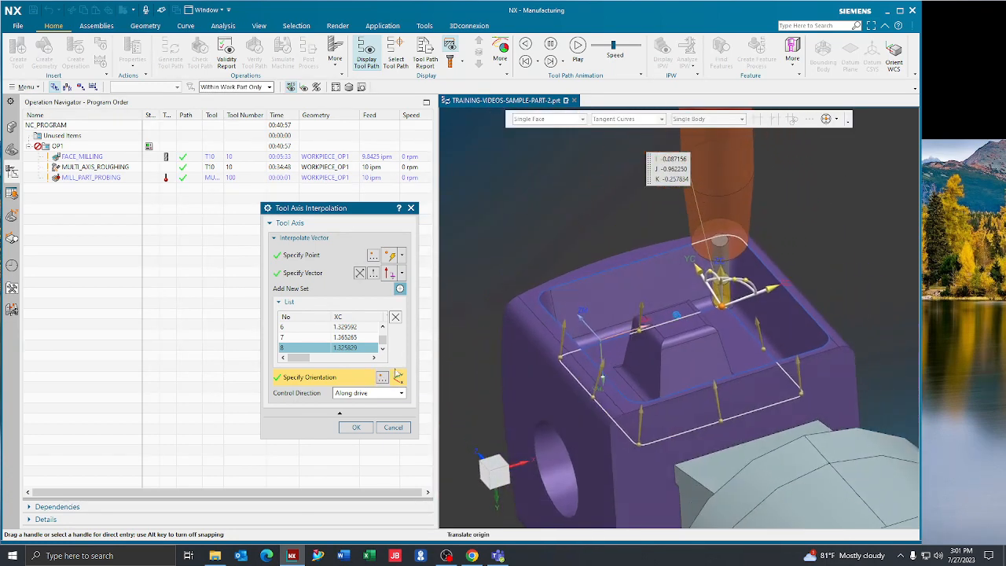
- Accept the interpolated tool-axis vectors and review the operation's clearance, multi-depth, path and trim settings
click(351, 427)
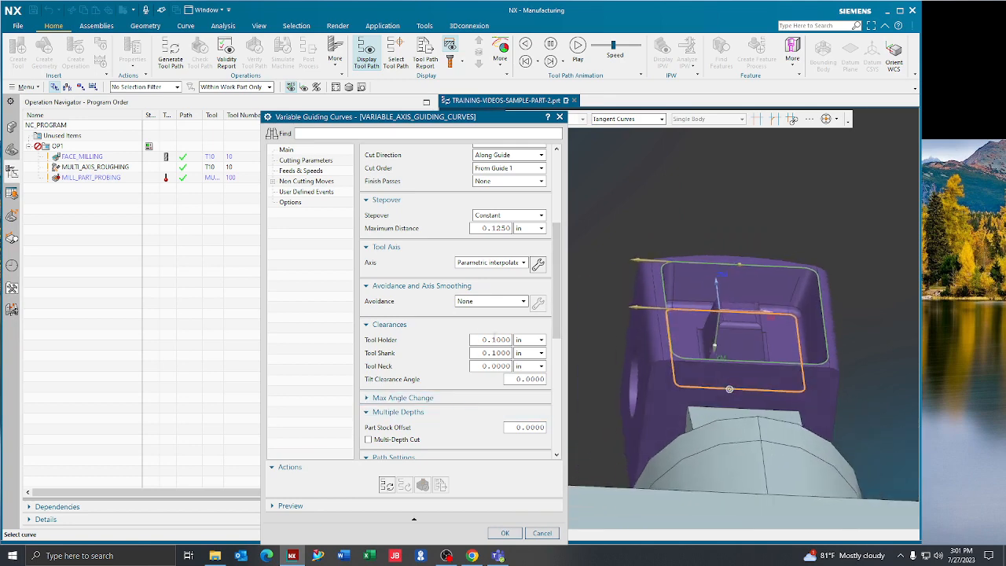
scroll(419, 304, down, 2)
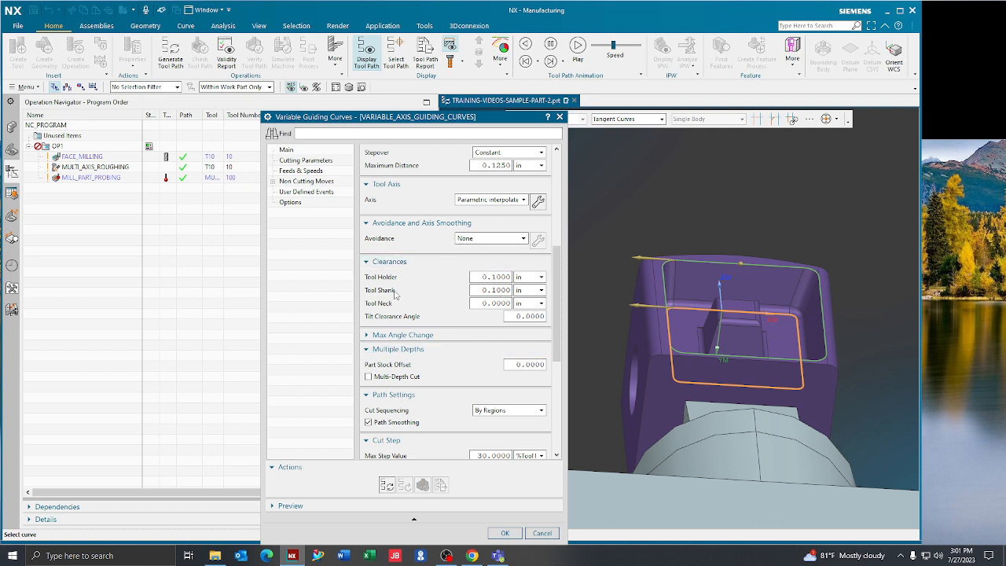
scroll(427, 286, down, 4)
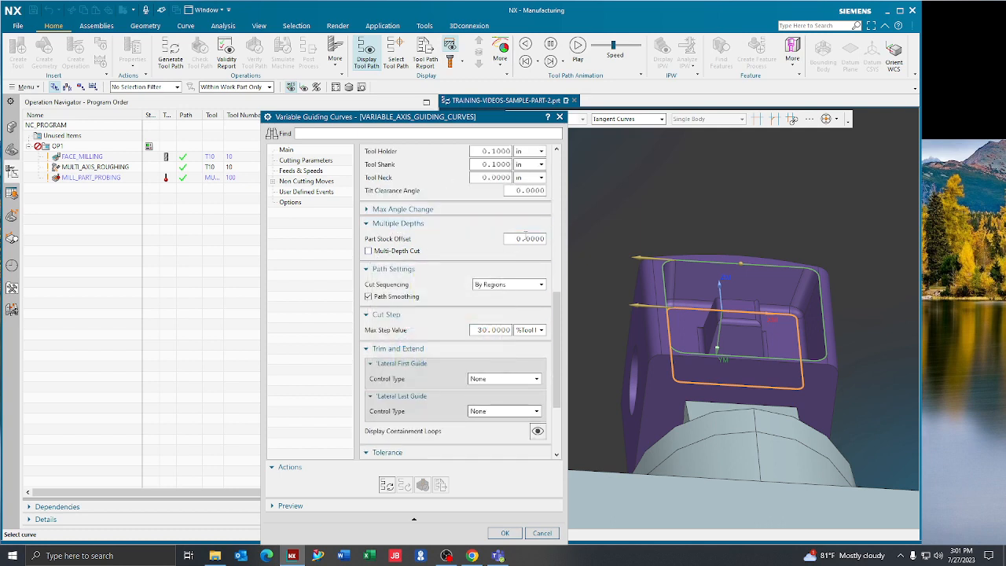
scroll(473, 331, down, 2)
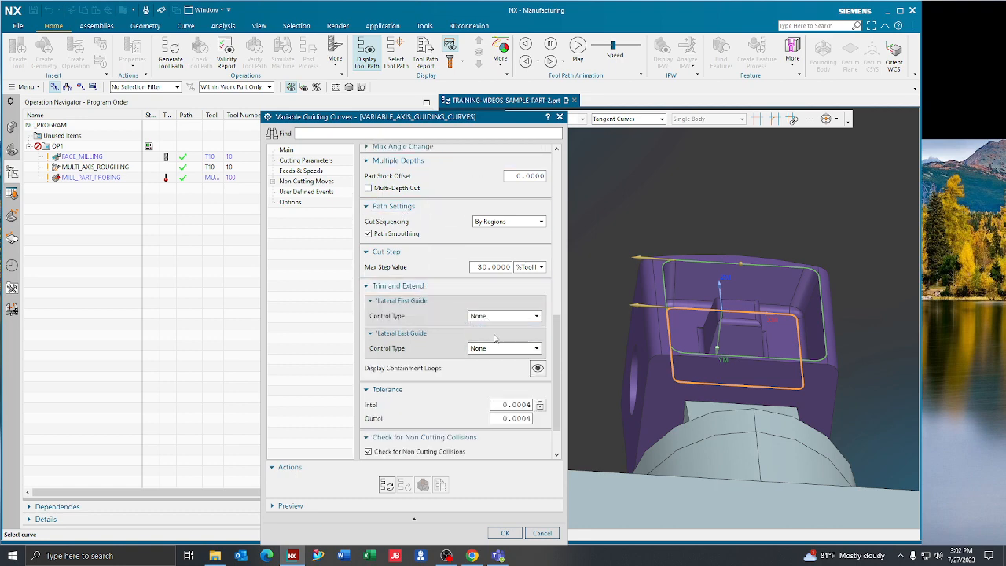
click(495, 338)
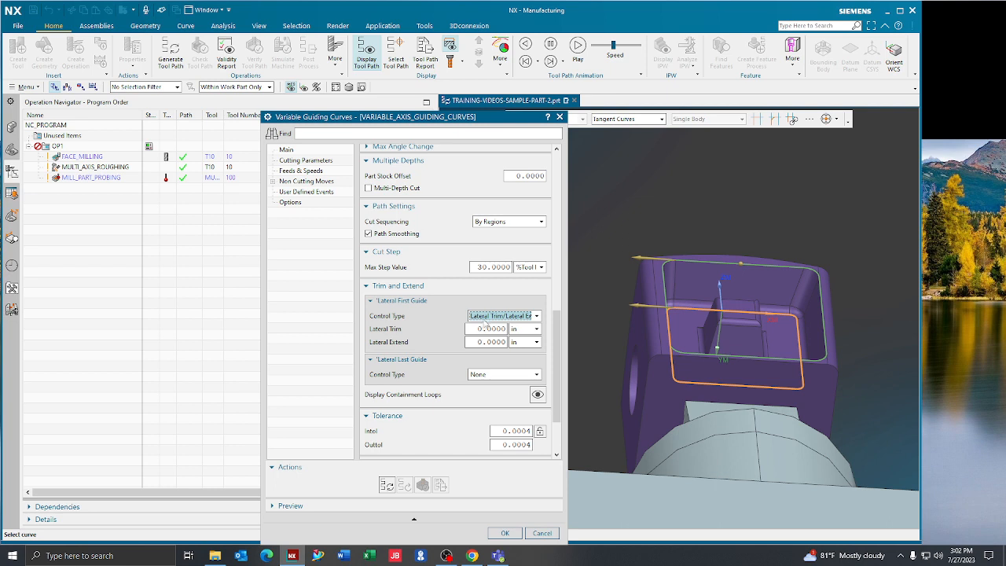
click(485, 319)
click(486, 327)
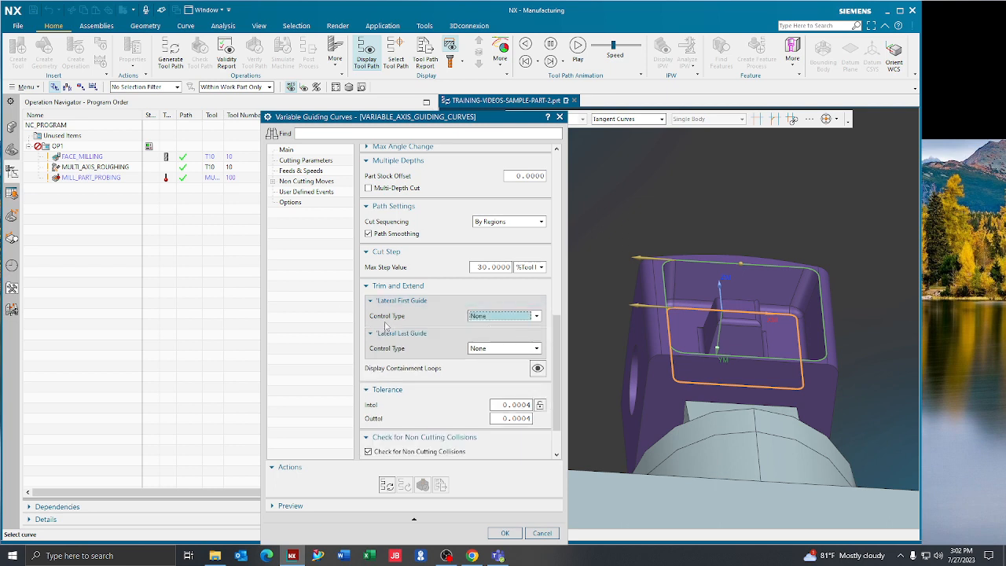
- Accept the Variable Guiding Curves operation's settings and generate its tool path
scroll(406, 322, down, 2)
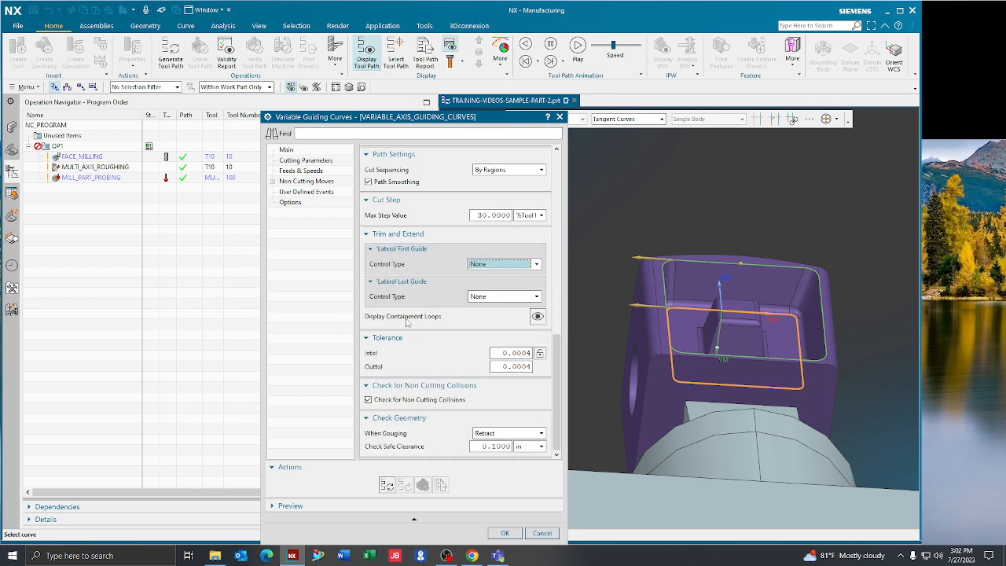
click(505, 534)
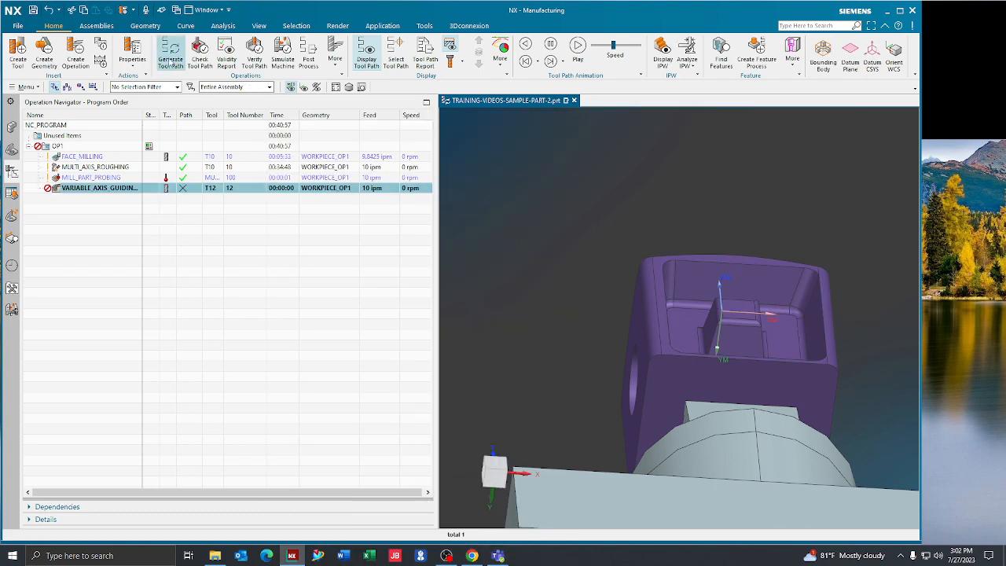
click(171, 53)
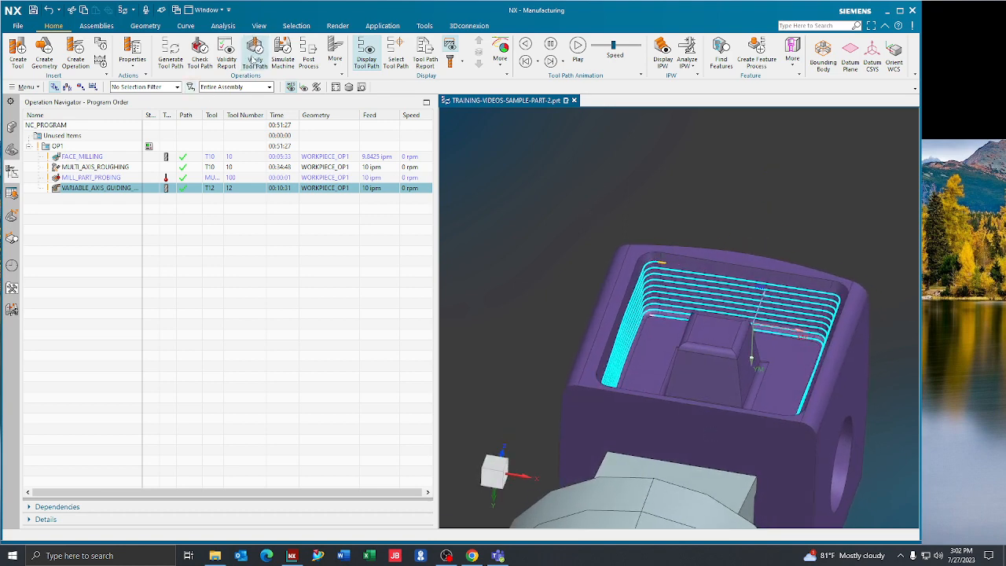
- Verify the guiding curves tool path by replaying the tool motion along the pocket walls, and close the visualization
click(254, 55)
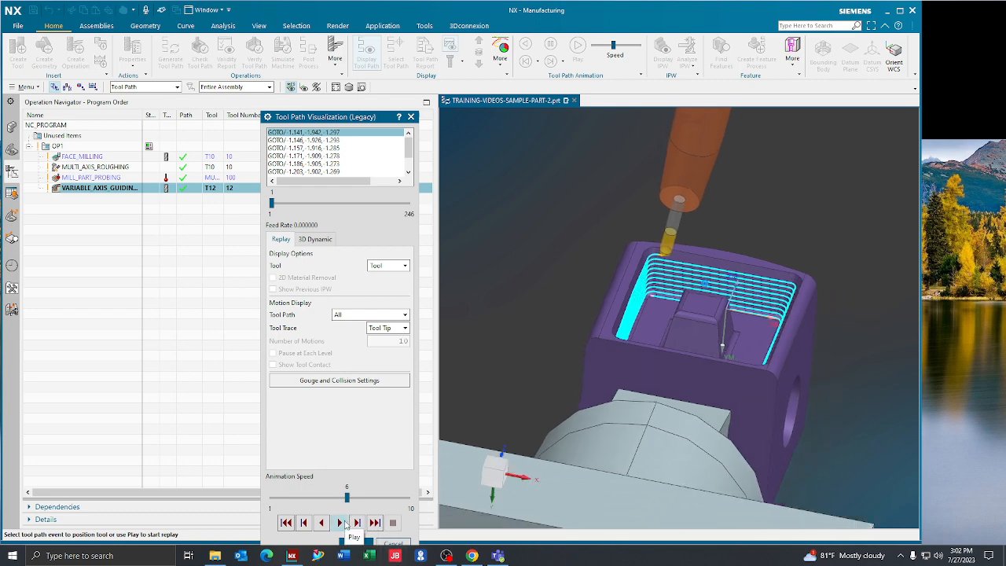
click(341, 523)
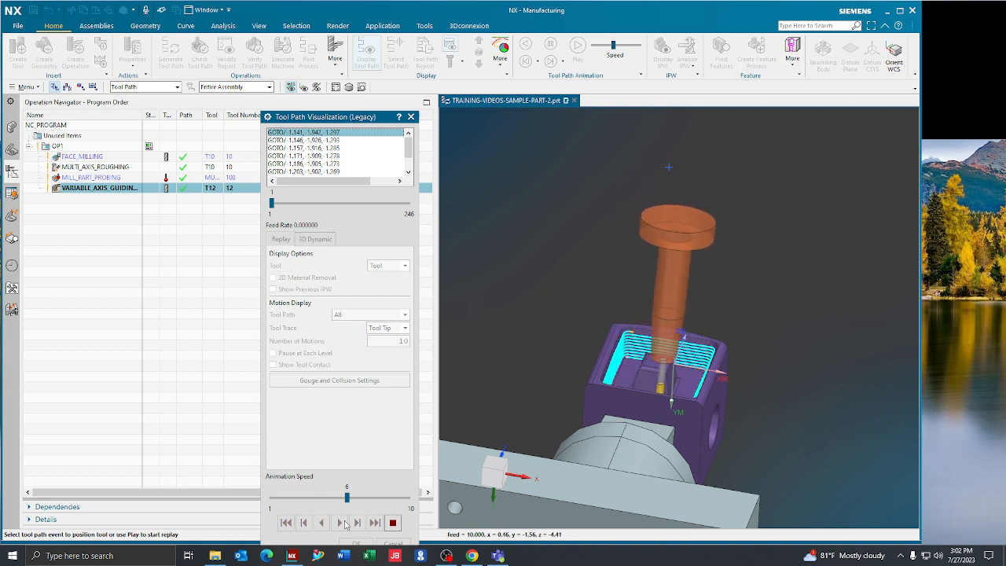
click(393, 523)
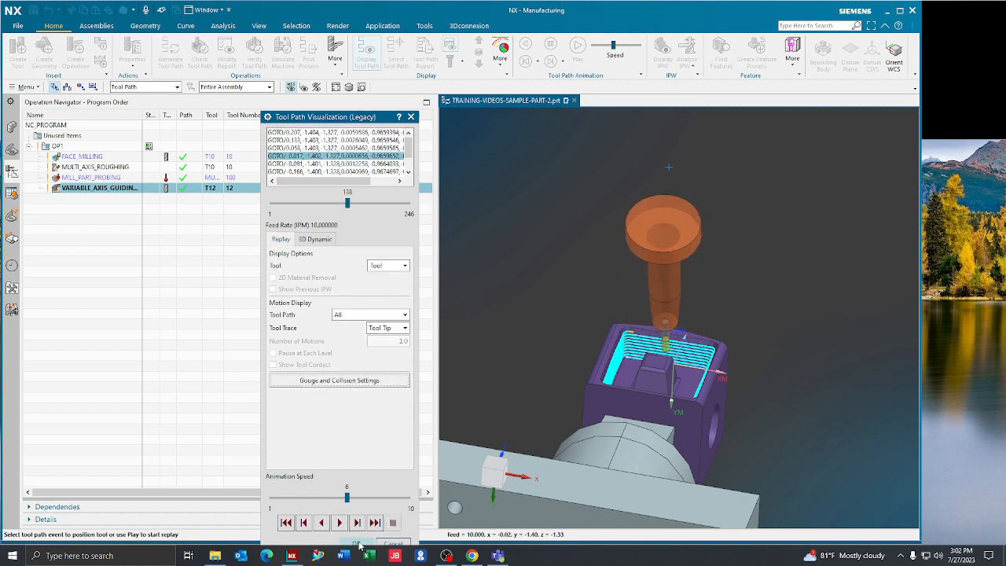
click(358, 545)
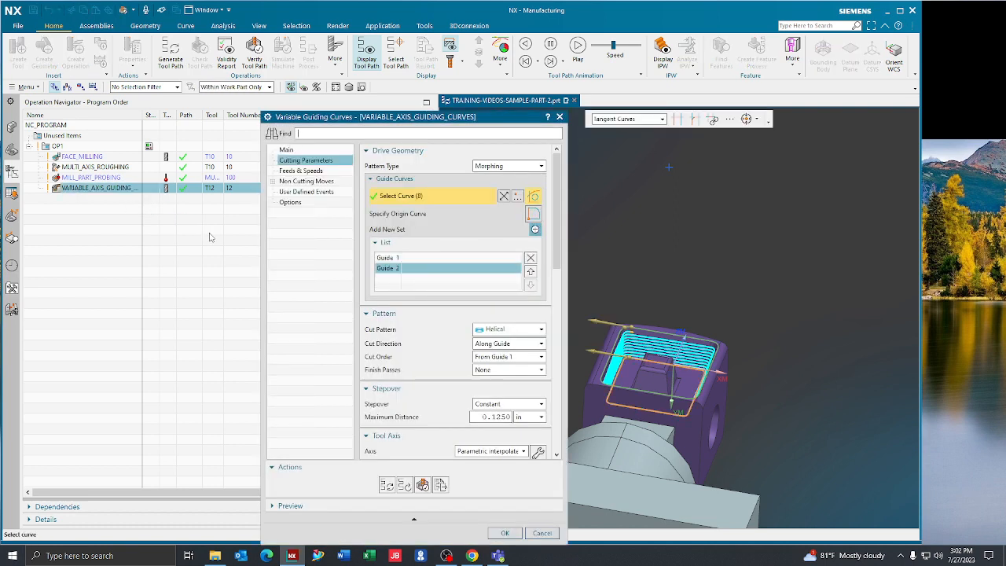
- Reopen the guiding curves operation and give the first guide a lateral trim/extend control with a 0.25 in lateral trim
scroll(440, 295, down, 10)
scroll(422, 301, down, 5)
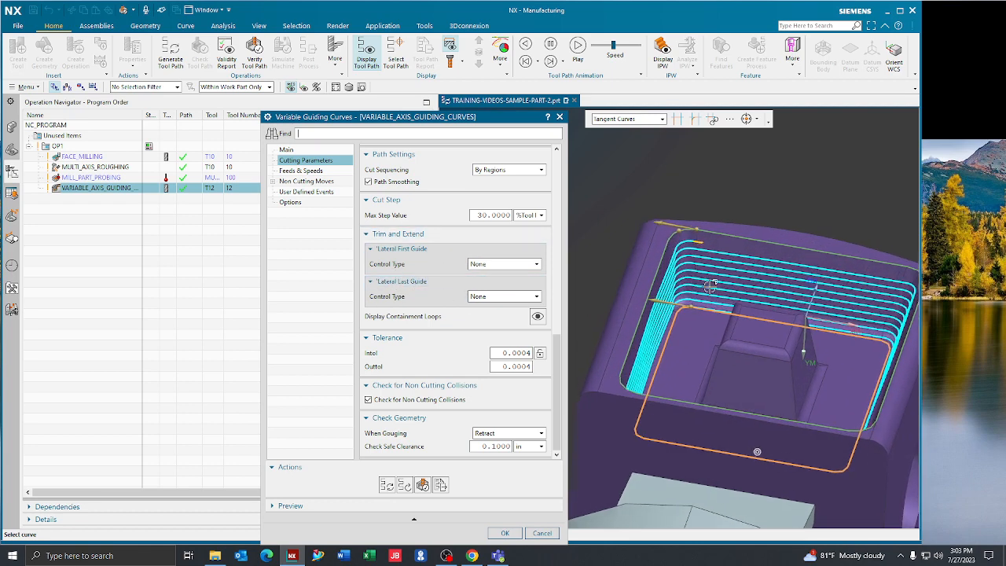
scroll(518, 193, up, 8)
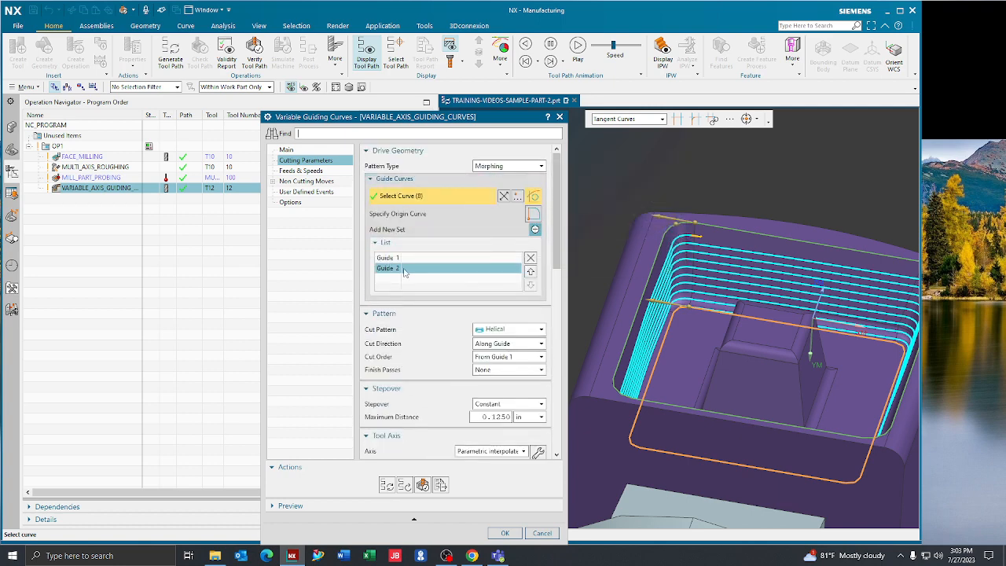
scroll(405, 273, down, 8)
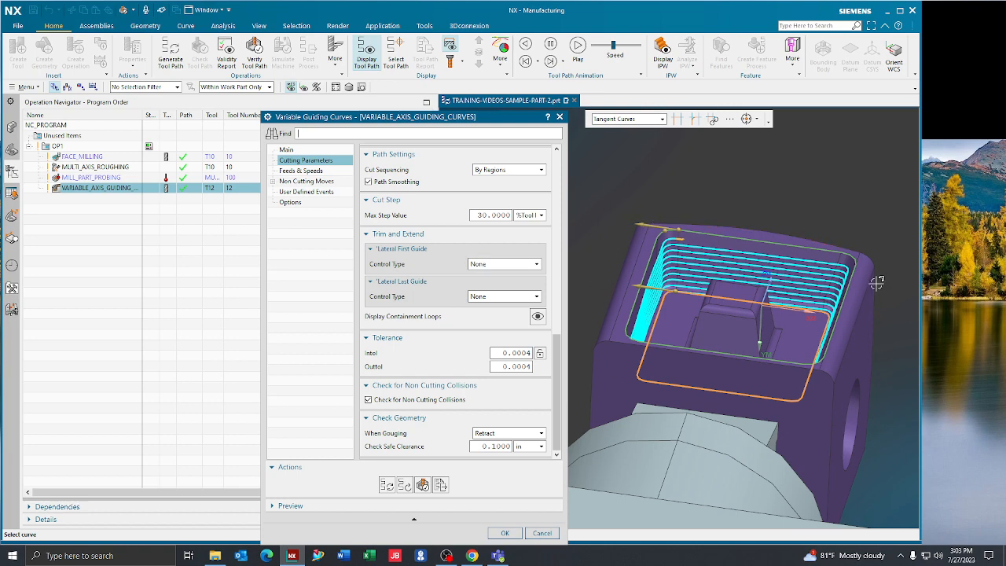
click(485, 266)
click(485, 283)
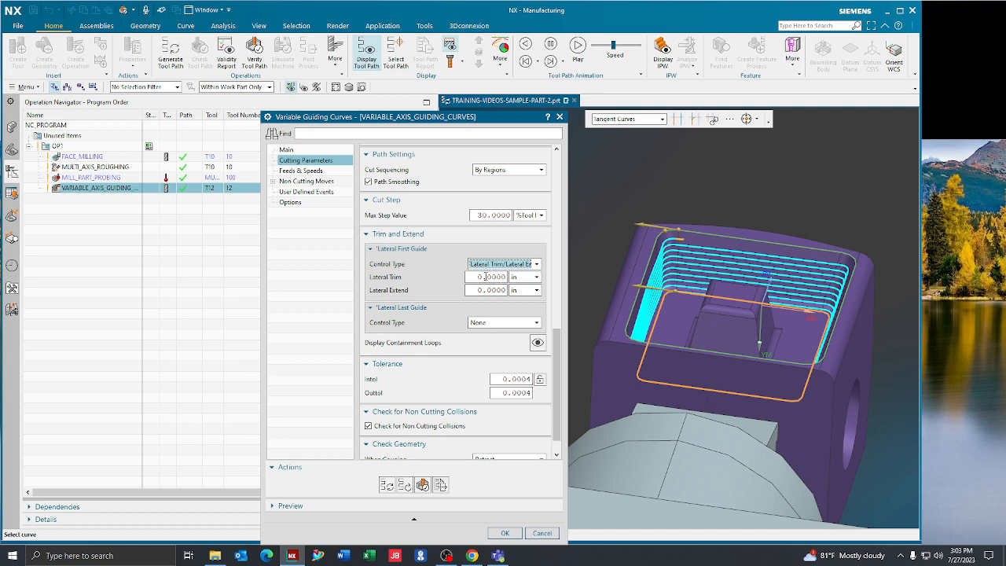
click(486, 277)
text(.25)
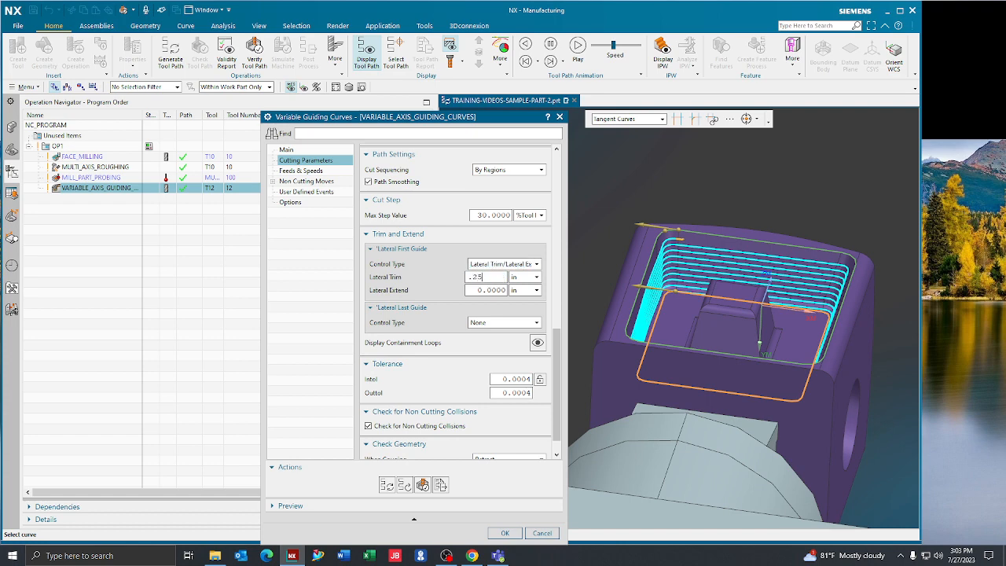
- Give the last guide a lateral trim/extend control with a 0.25 in lateral extend
click(491, 323)
click(495, 343)
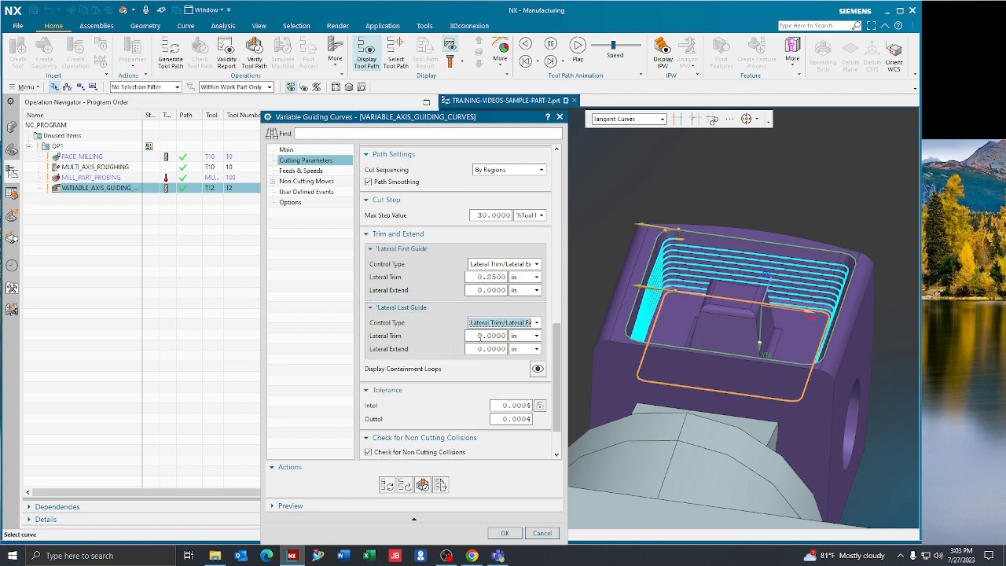
click(487, 348)
double_click(487, 348)
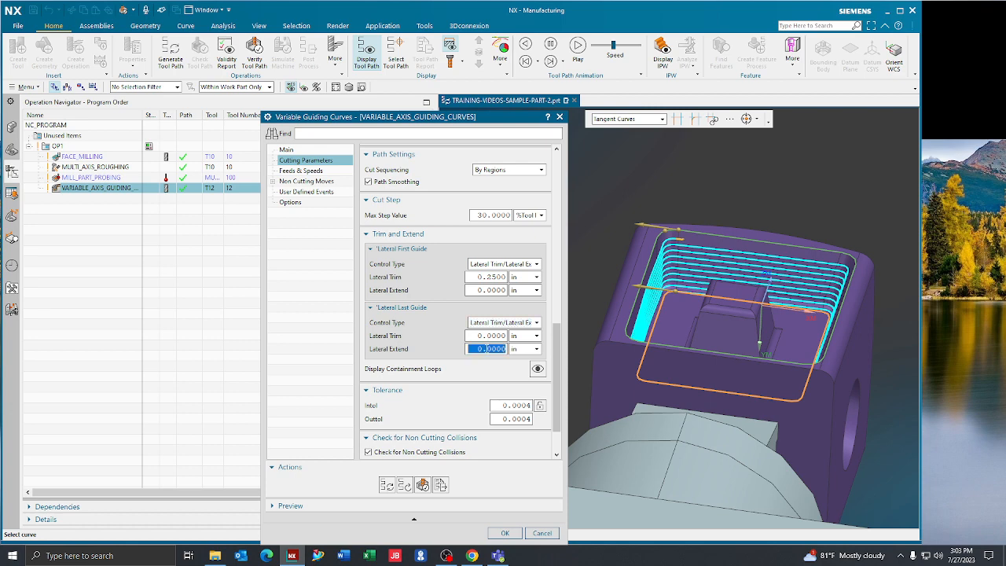
text(.25)
- Set the constant stepover's maximum distance to 0.05 in, accept the operation and regenerate its tool path
scroll(421, 278, up, 9)
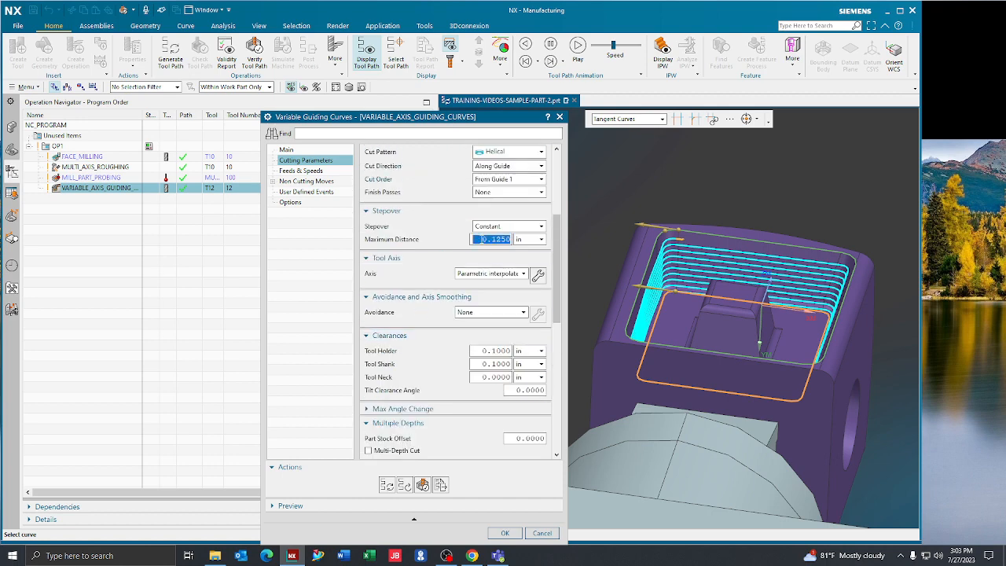
text(.05)
click(505, 533)
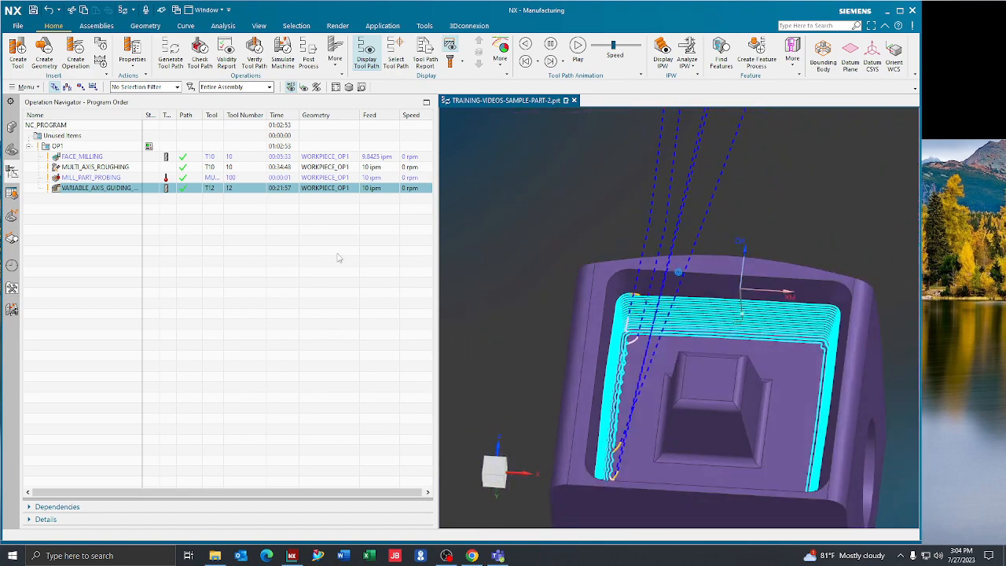
- Reopen the guiding curves operation, review the trim and extend settings of both guides, and close it
double_click(207, 188)
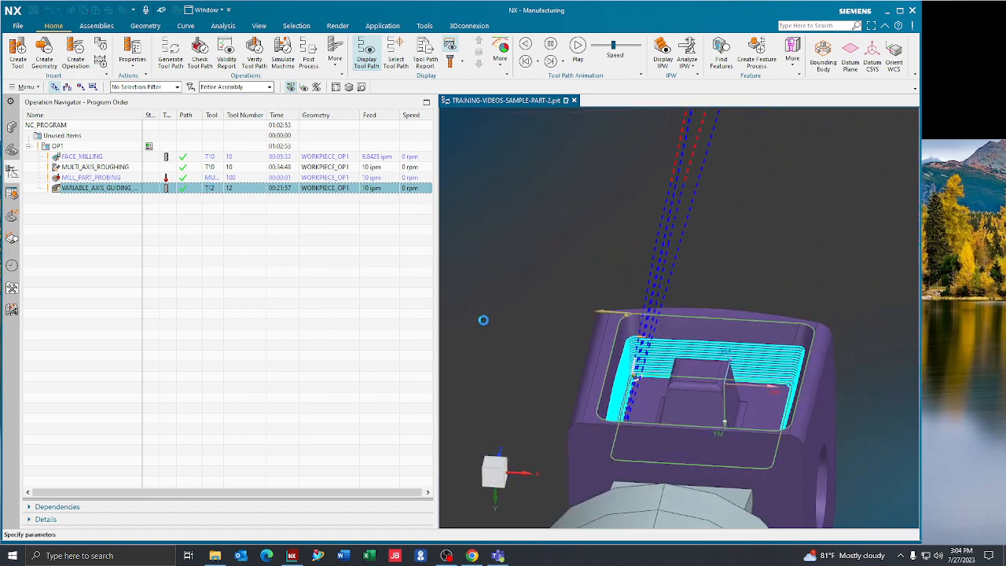
scroll(413, 360, down, 10)
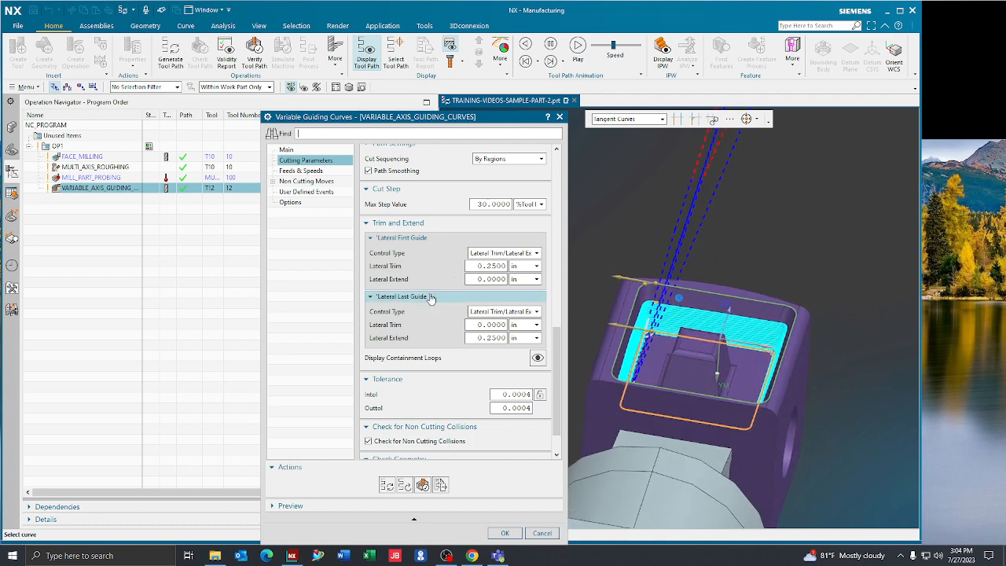
click(507, 532)
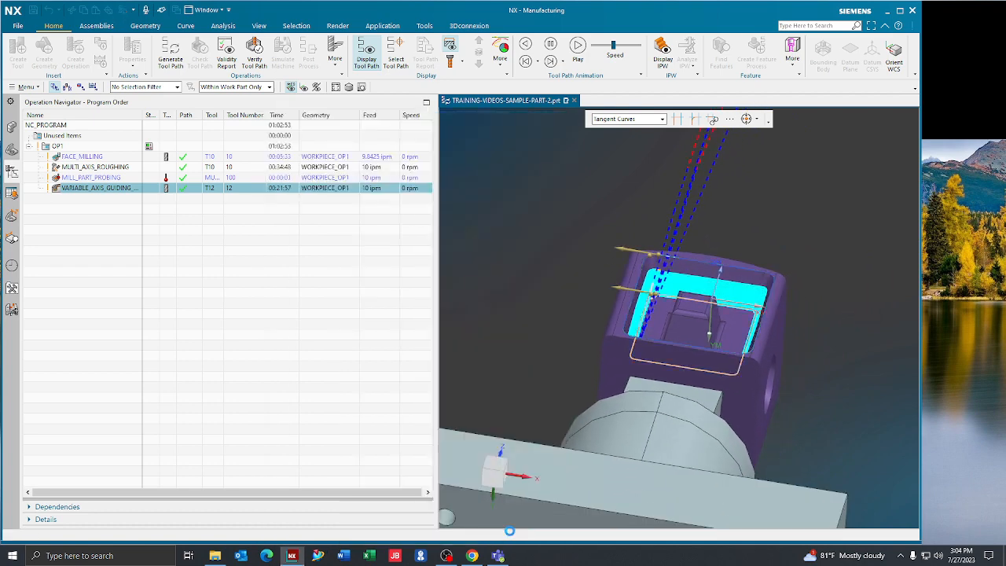